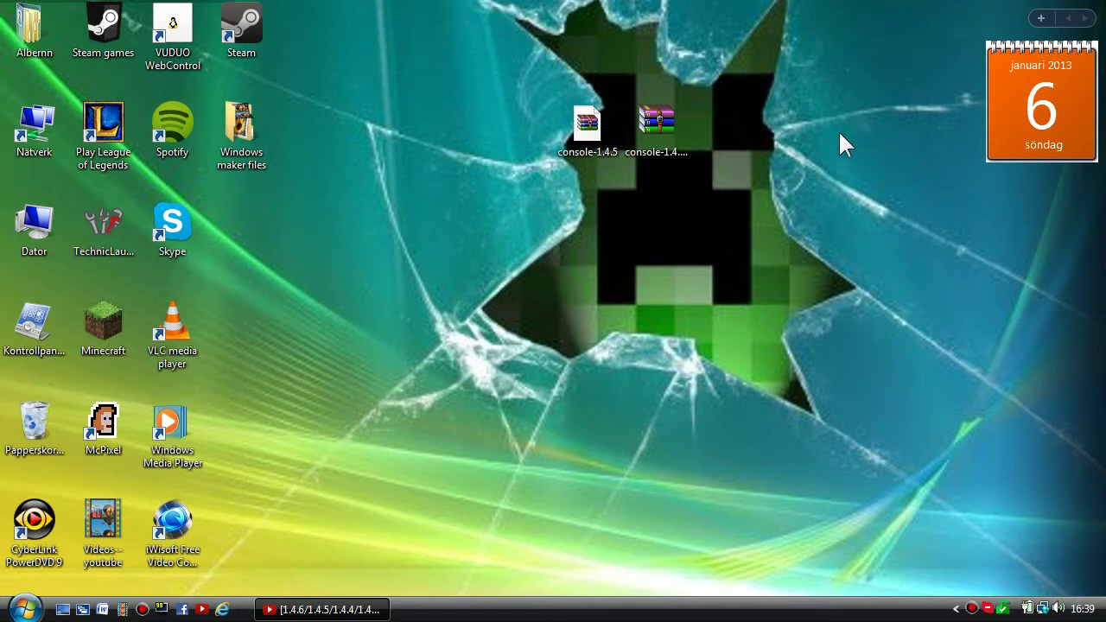
# Shift the two console archives together slightly across the desktop
pyautogui.moveTo(793, 216); pyautogui.dragTo(426, 54)
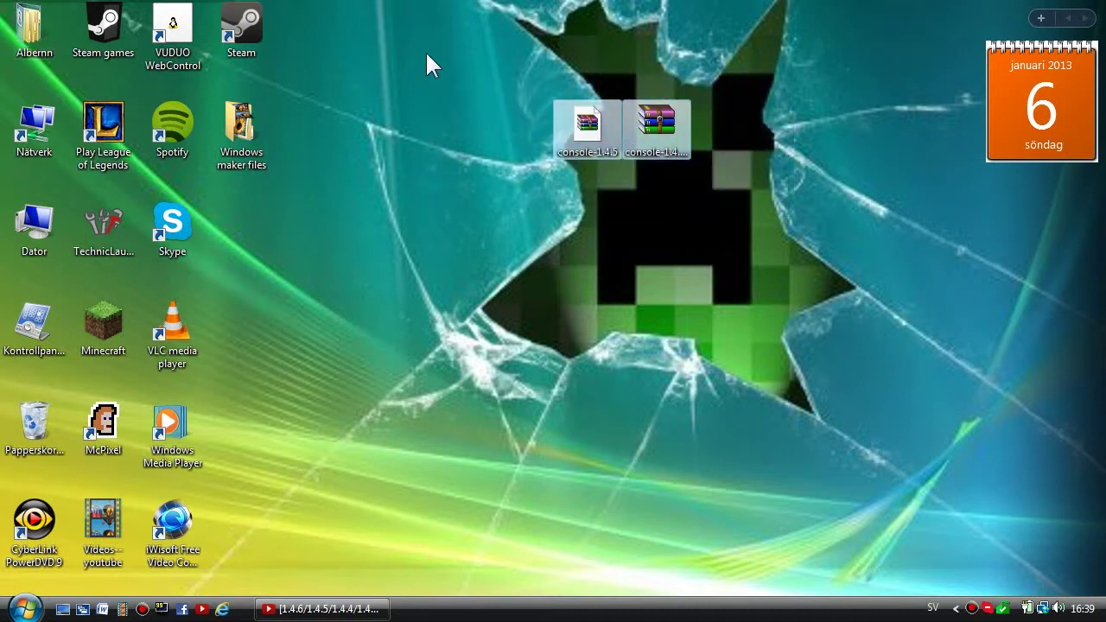
pyautogui.moveTo(577, 133); pyautogui.dragTo(635, 122)
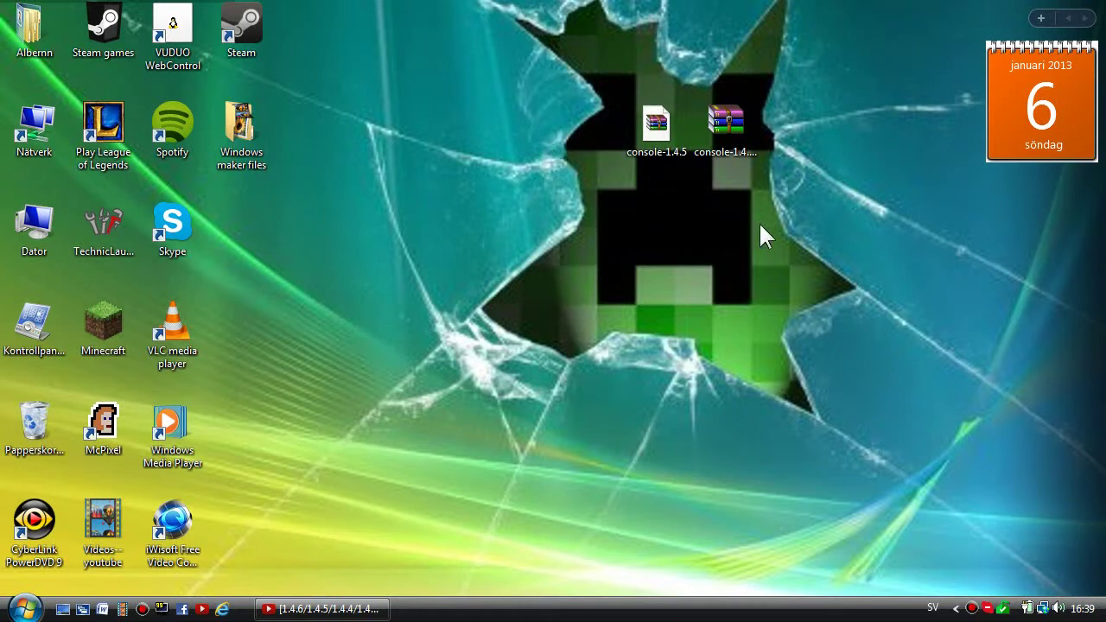
pyautogui.moveTo(648, 143); pyautogui.dragTo(590, 121)
# Launch Minecraft, set the launcher options to update the game, log in with the saved account and minimise the window
pyautogui.doubleClick(105, 325)
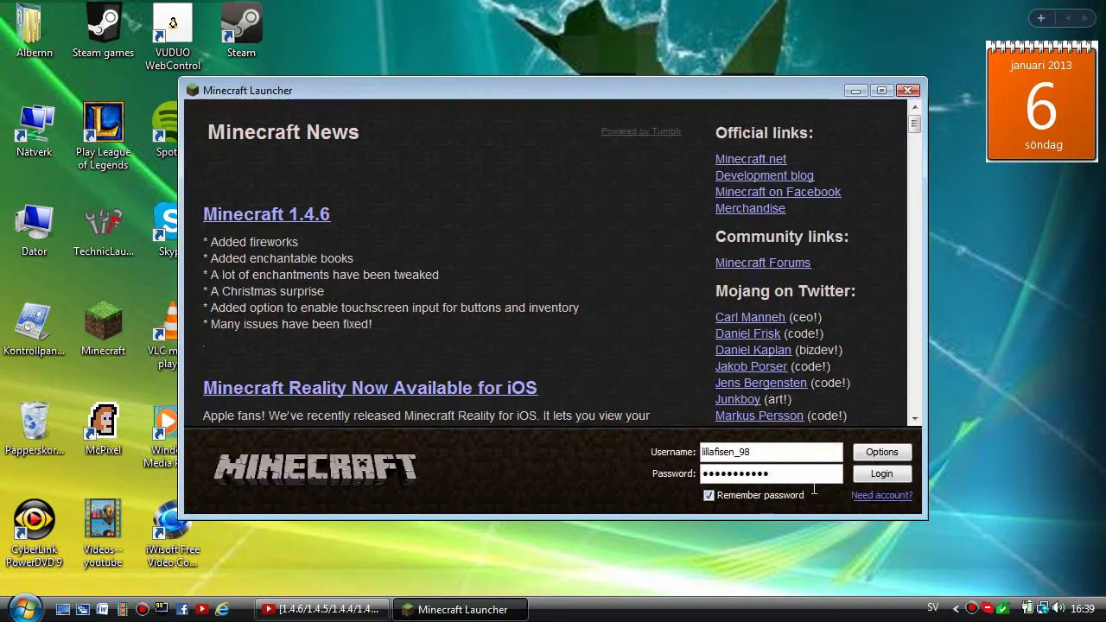
pyautogui.click(881, 451)
pyautogui.click(671, 294)
pyautogui.click(670, 346)
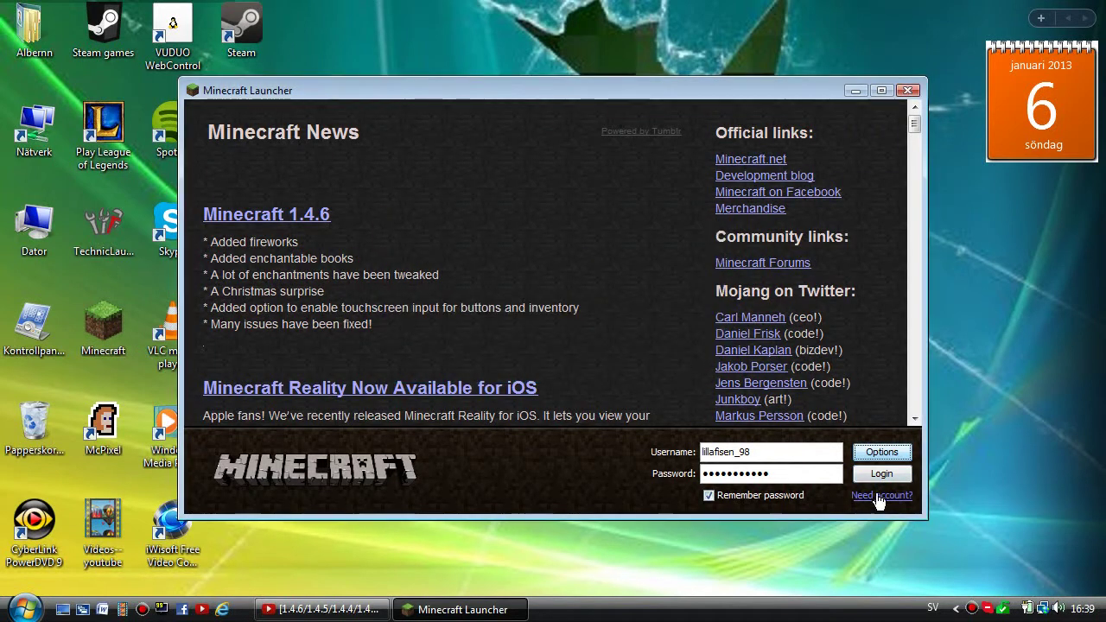
pyautogui.click(881, 474)
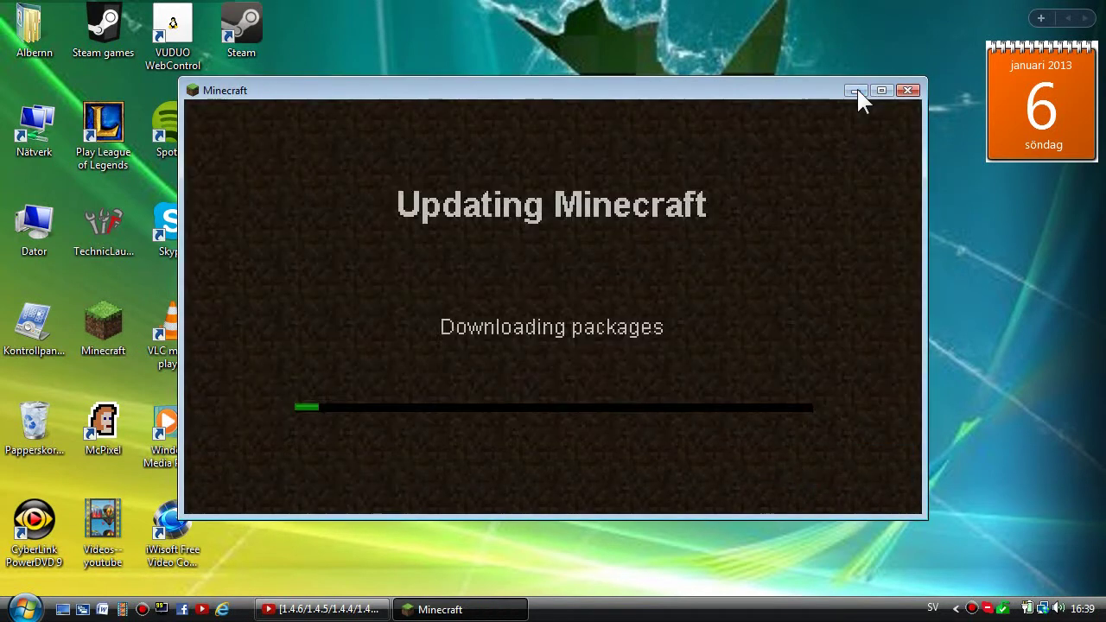
pyautogui.click(855, 90)
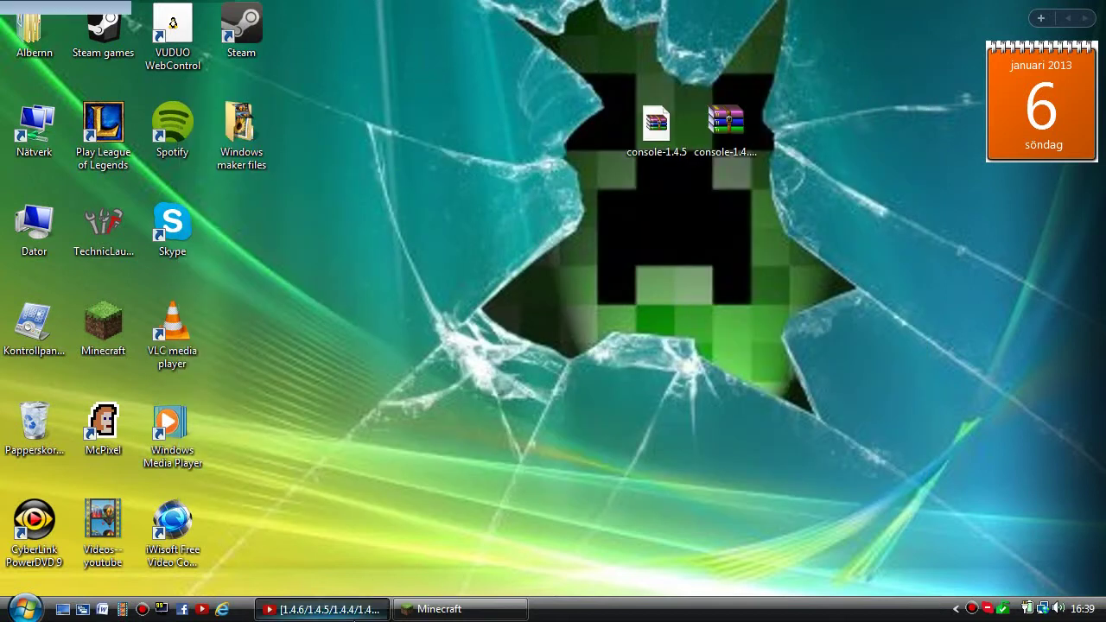
# Switch to the Single Player Console forum thread in the browser and locate the download and installer links under Console for 1.4.6
pyautogui.click(320, 609)
pyautogui.click(1095, 433)
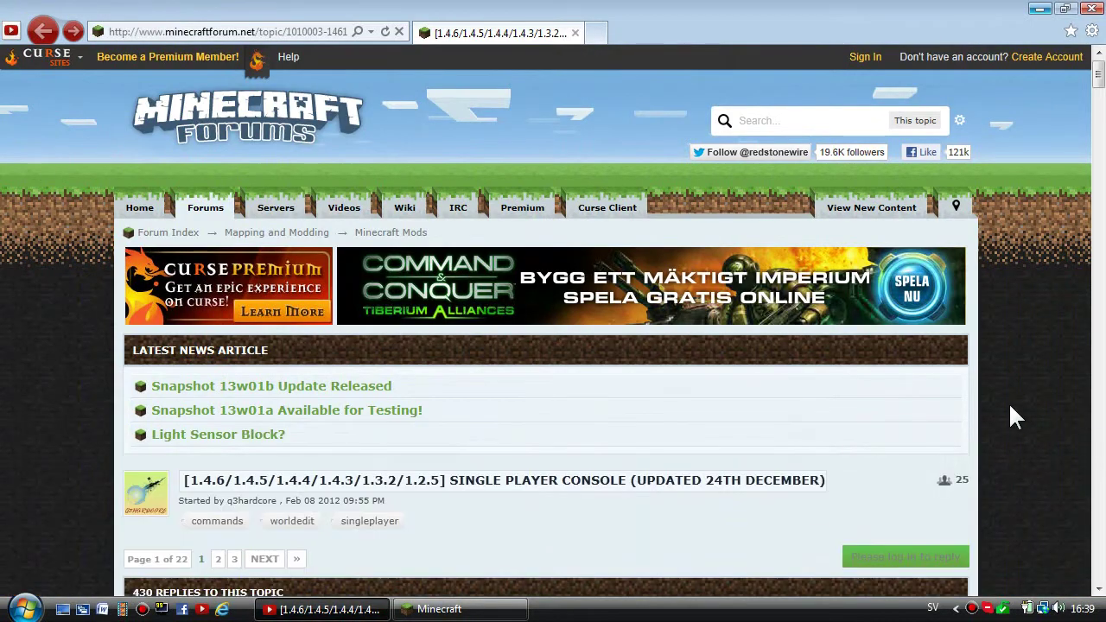
pyautogui.scroll(-5, 1008, 406)
pyautogui.scroll(-7, 1007, 406)
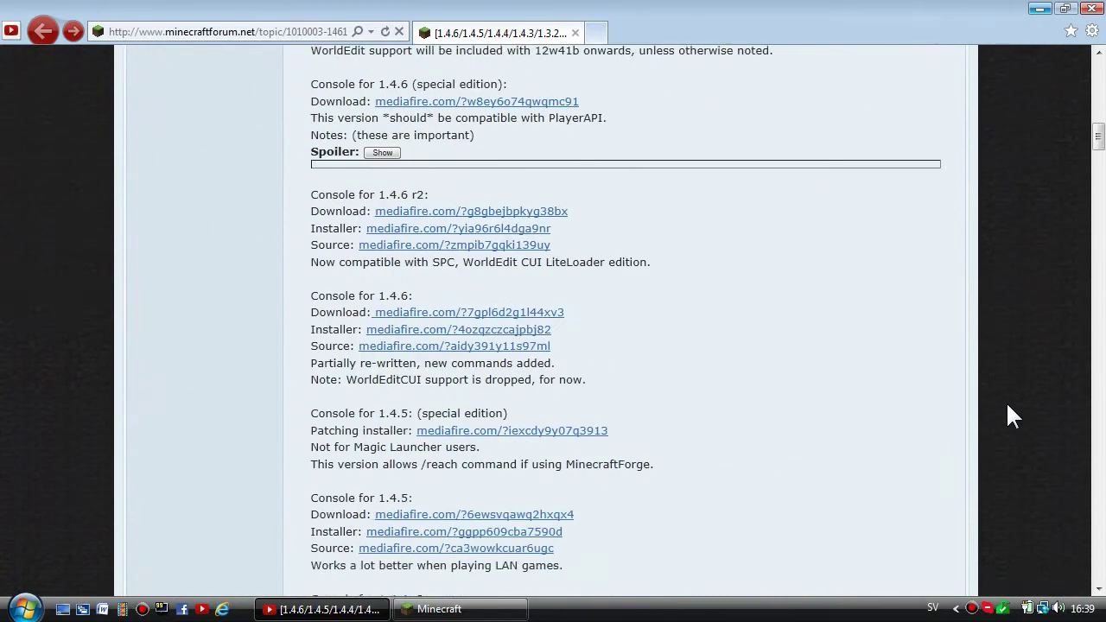
pyautogui.scroll(5, 1008, 407)
pyautogui.scroll(-4, 998, 368)
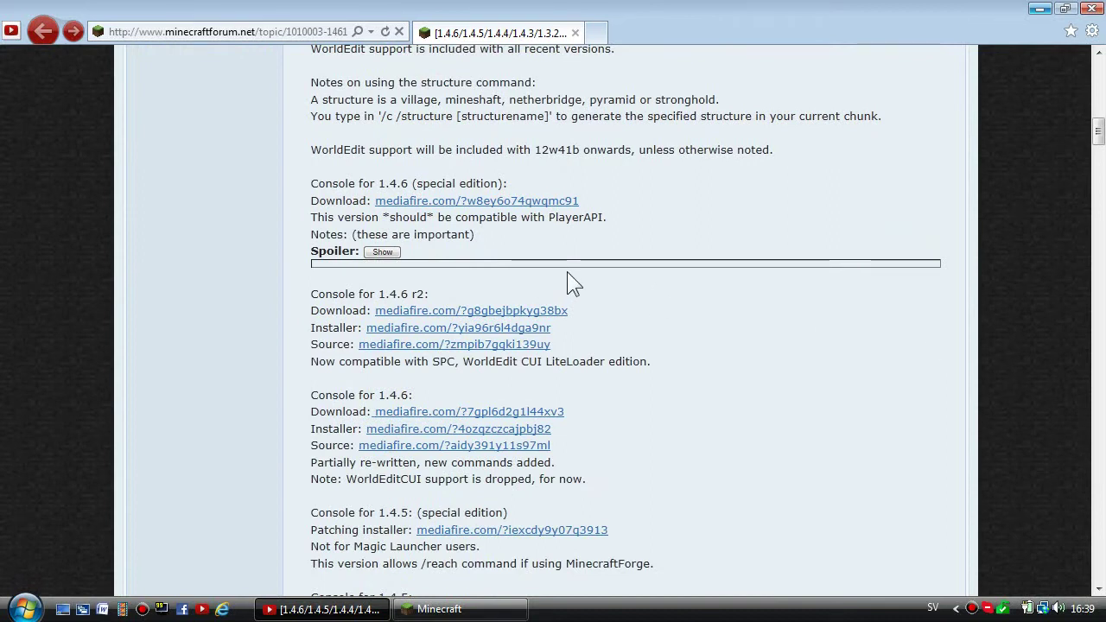
pyautogui.scroll(-2, 575, 274)
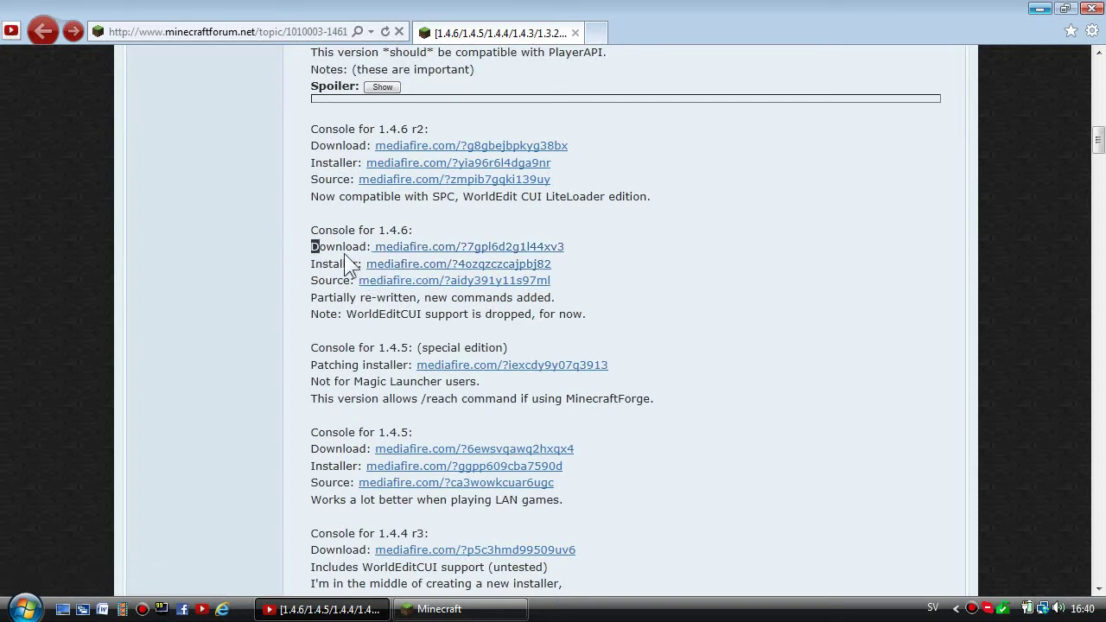
pyautogui.moveTo(344, 253); pyautogui.dragTo(592, 255)
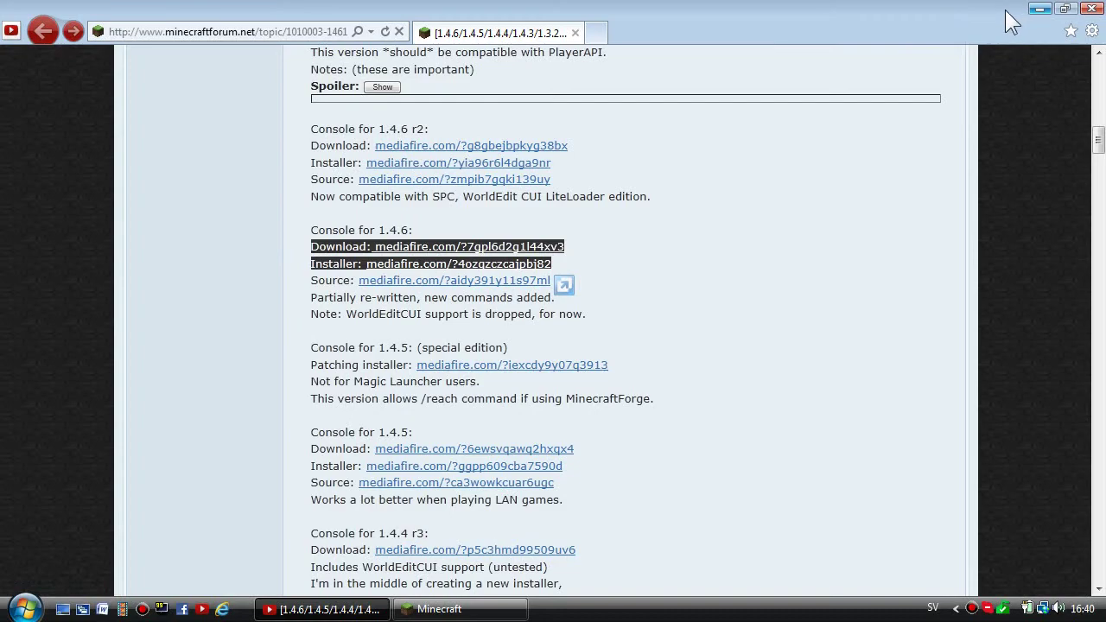
# Minimise the browser and separate the console-1.4.6-r2 and console-1.4.5 archives on the desktop
pyautogui.click(1039, 10)
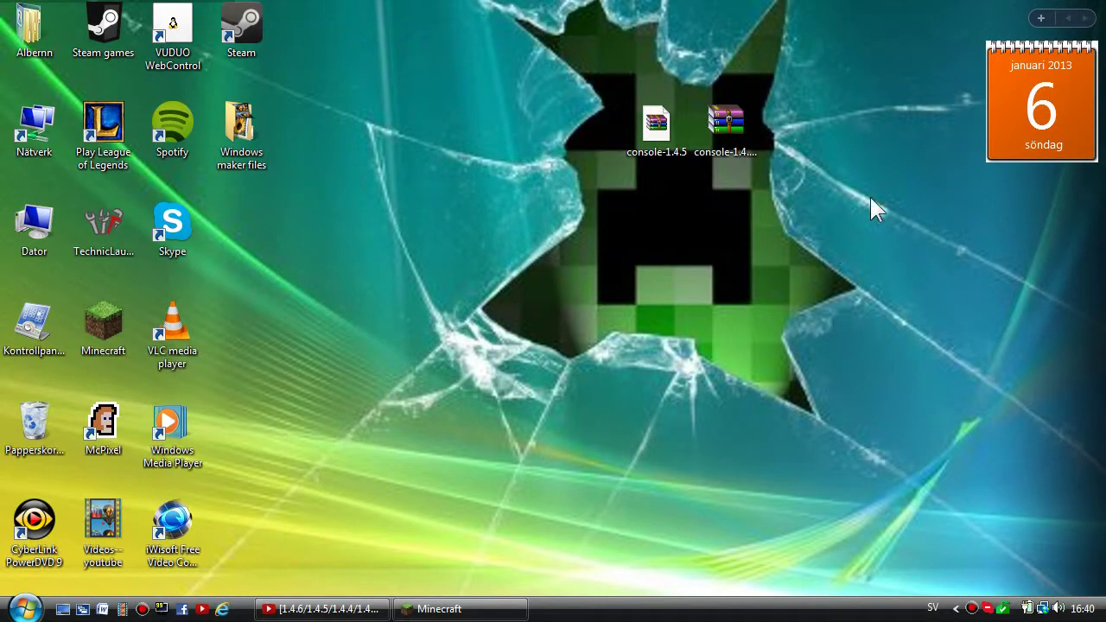
pyautogui.moveTo(729, 129); pyautogui.dragTo(521, 128)
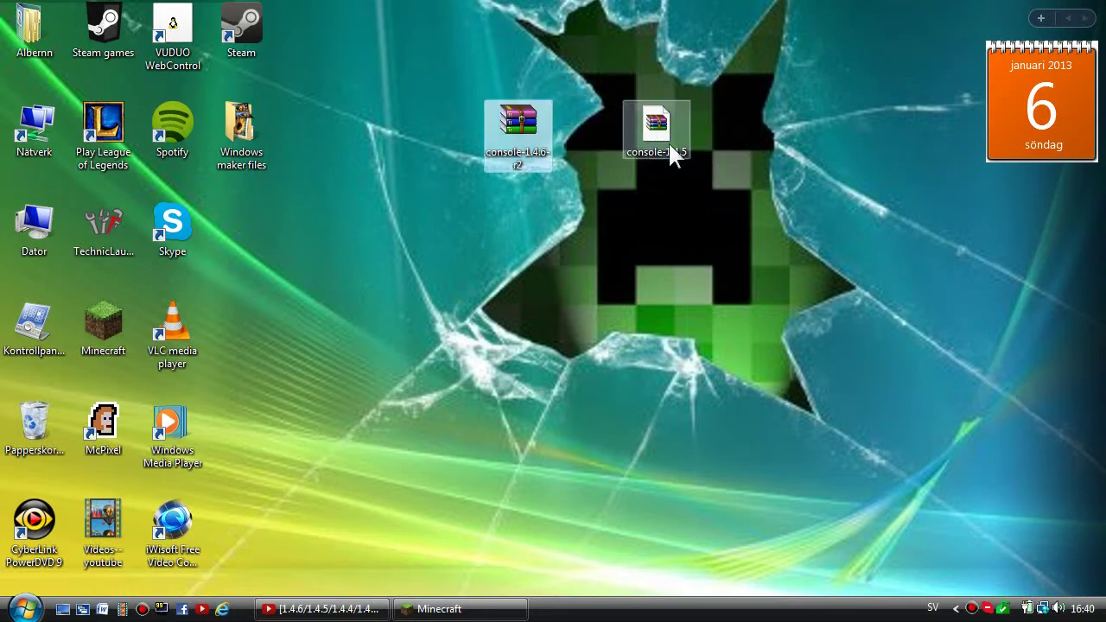
pyautogui.moveTo(668, 141); pyautogui.dragTo(875, 138)
# Return to the forum thread, highlight the Download line under Console for 1.4.6 and go back to the desktop
pyautogui.click(320, 609)
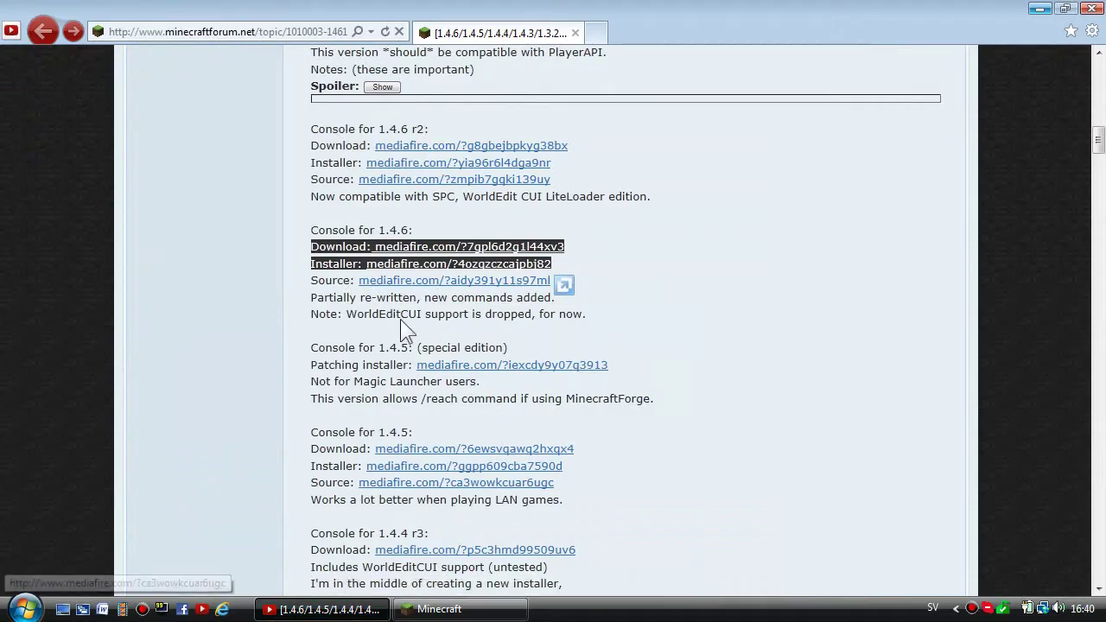
pyautogui.click(662, 297)
pyautogui.moveTo(321, 247); pyautogui.dragTo(597, 249)
pyautogui.press('super+d')
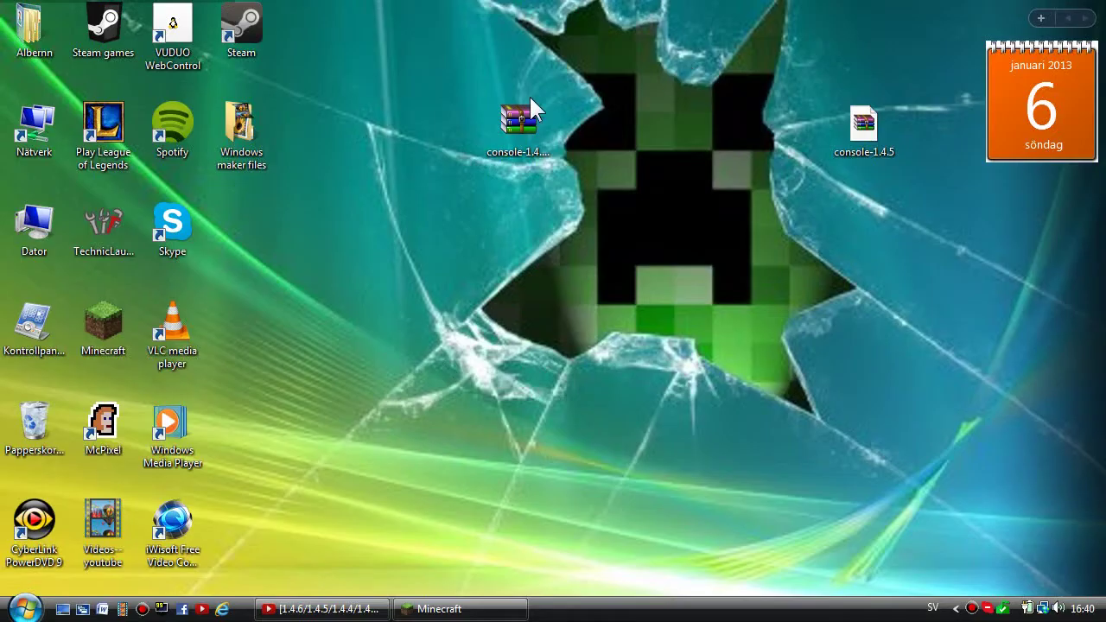
# Switch to the minimised Minecraft window, check that the game has reached its main menu, and close it
pyautogui.click(434, 613)
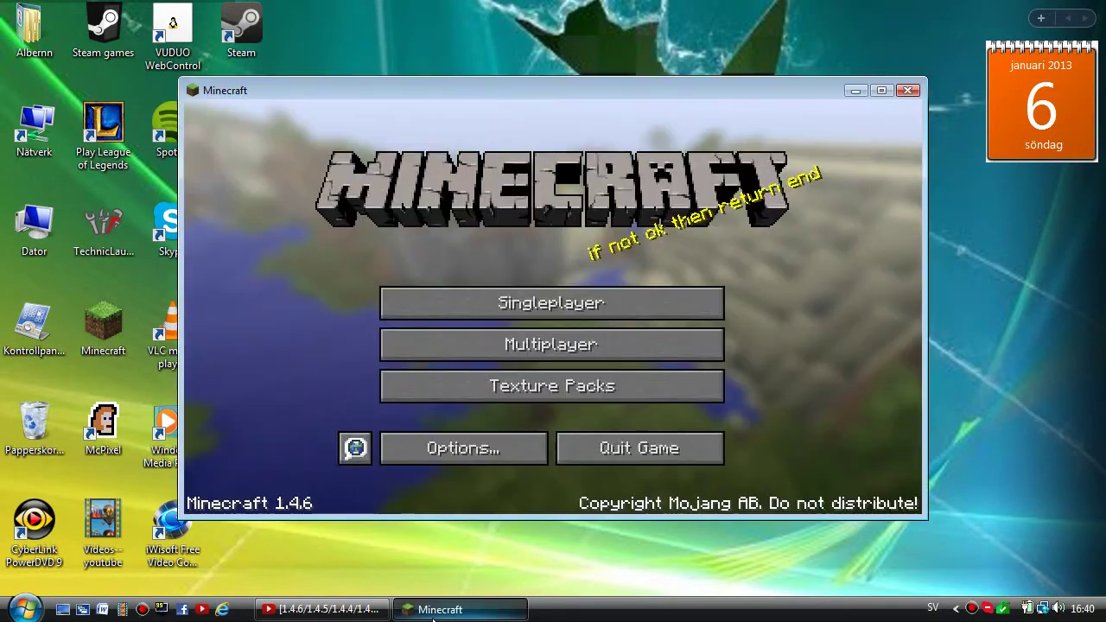
pyautogui.moveTo(747, 82); pyautogui.dragTo(855, 69)
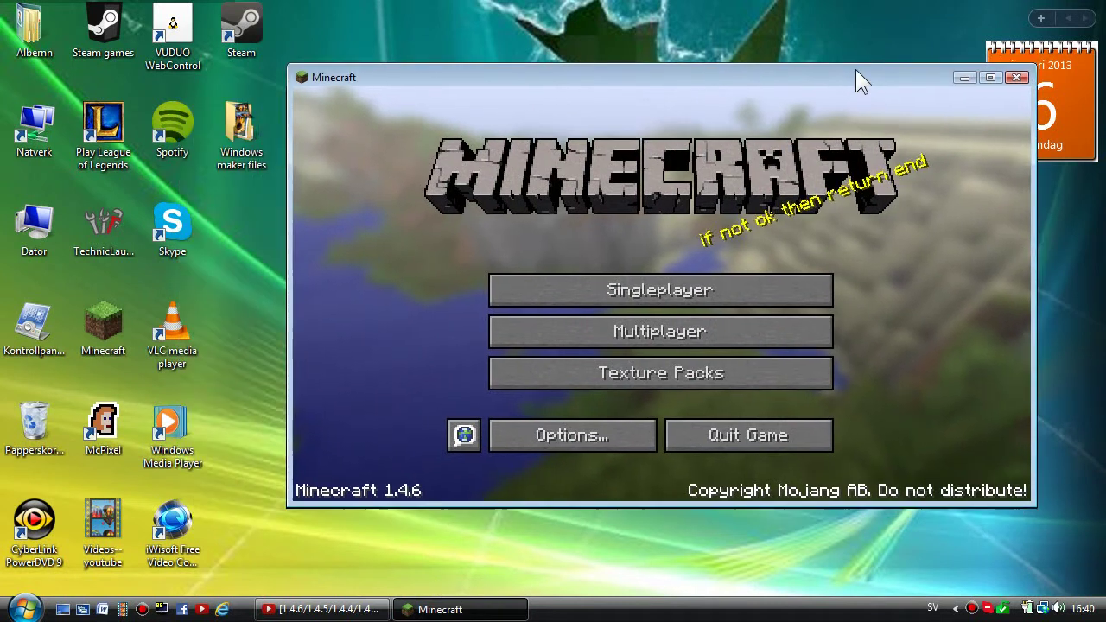
pyautogui.click(930, 84)
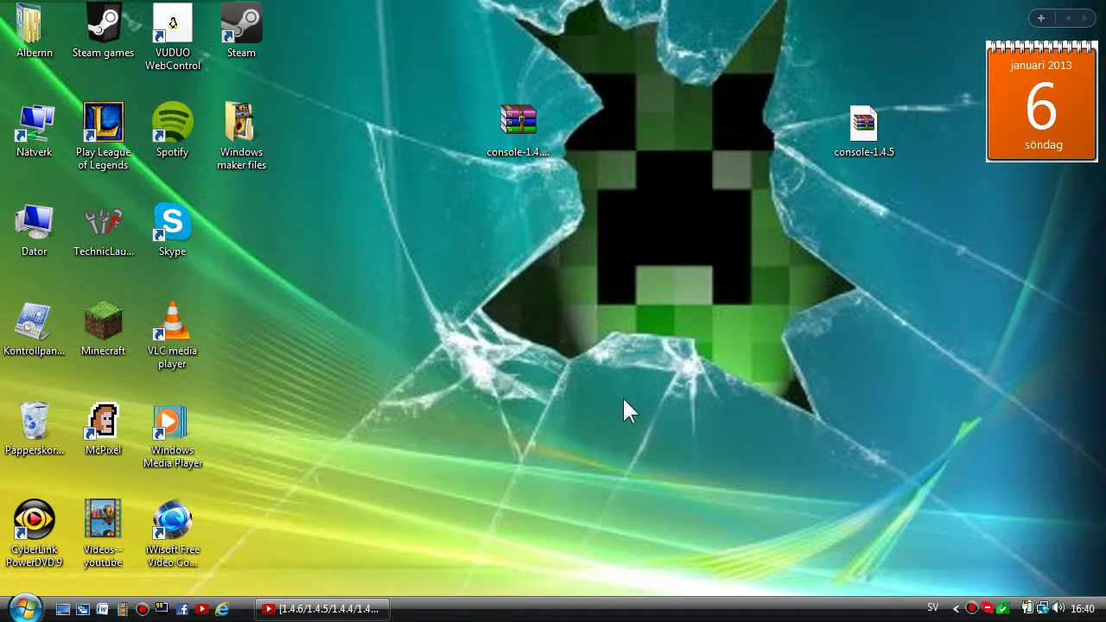
# Open the %appdata% folder from a system search and go into .minecraft and its bin folder
pyautogui.click(25, 608)
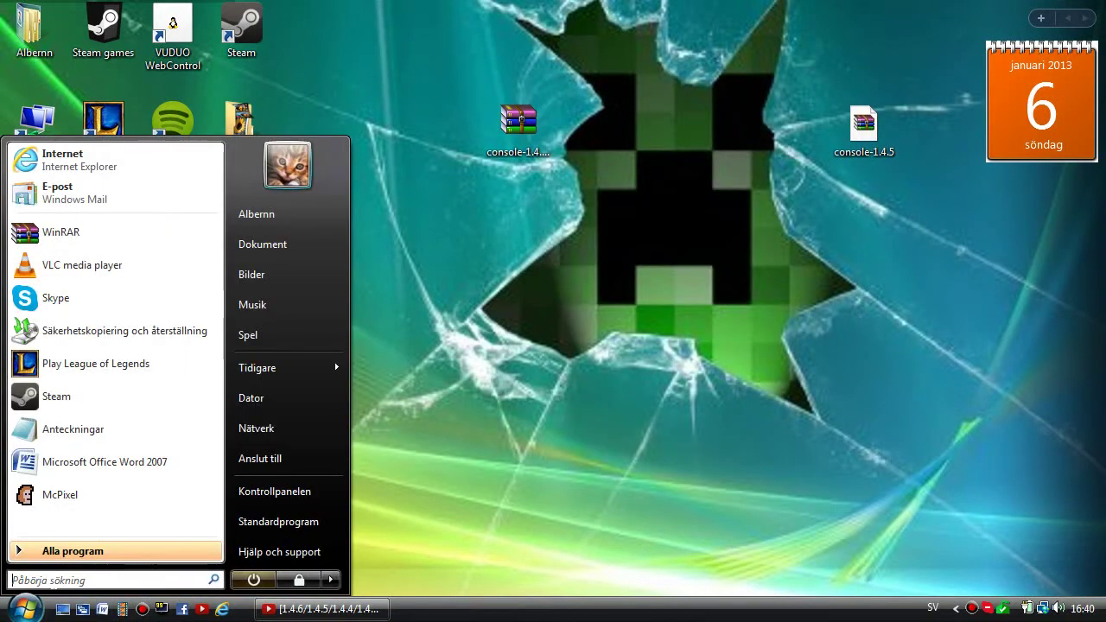
pyautogui.write('%')
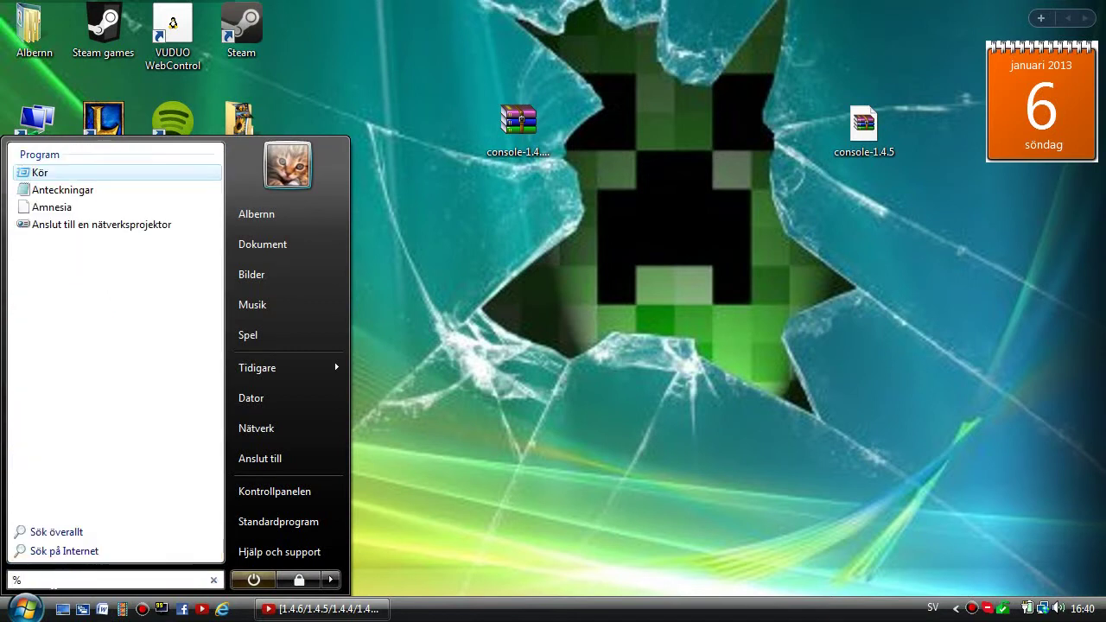
pyautogui.write('app')
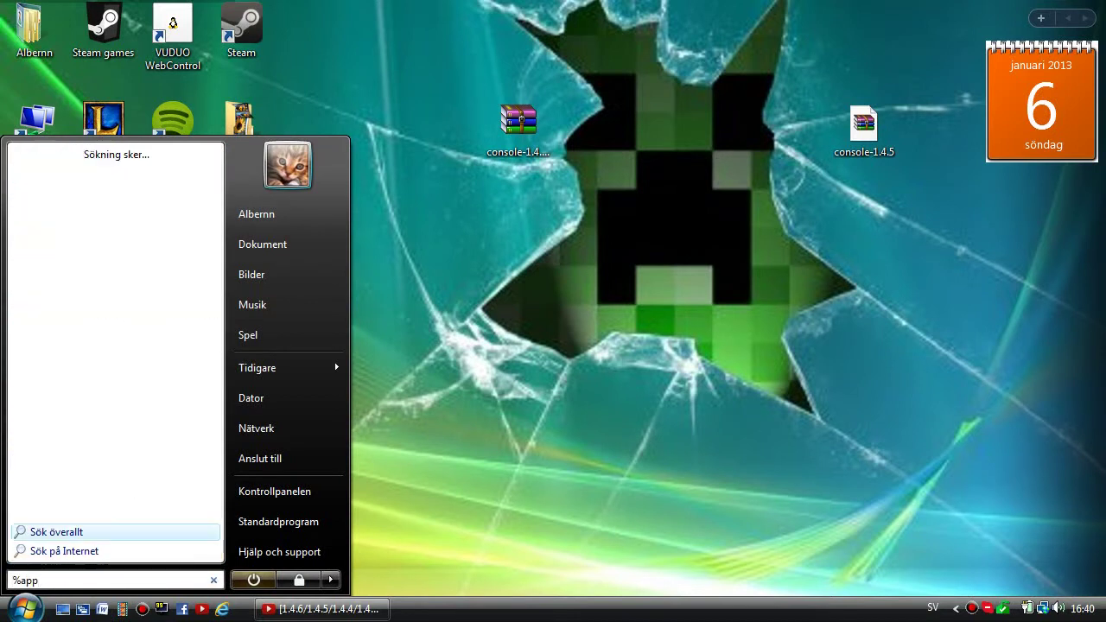
pyautogui.write('data%')
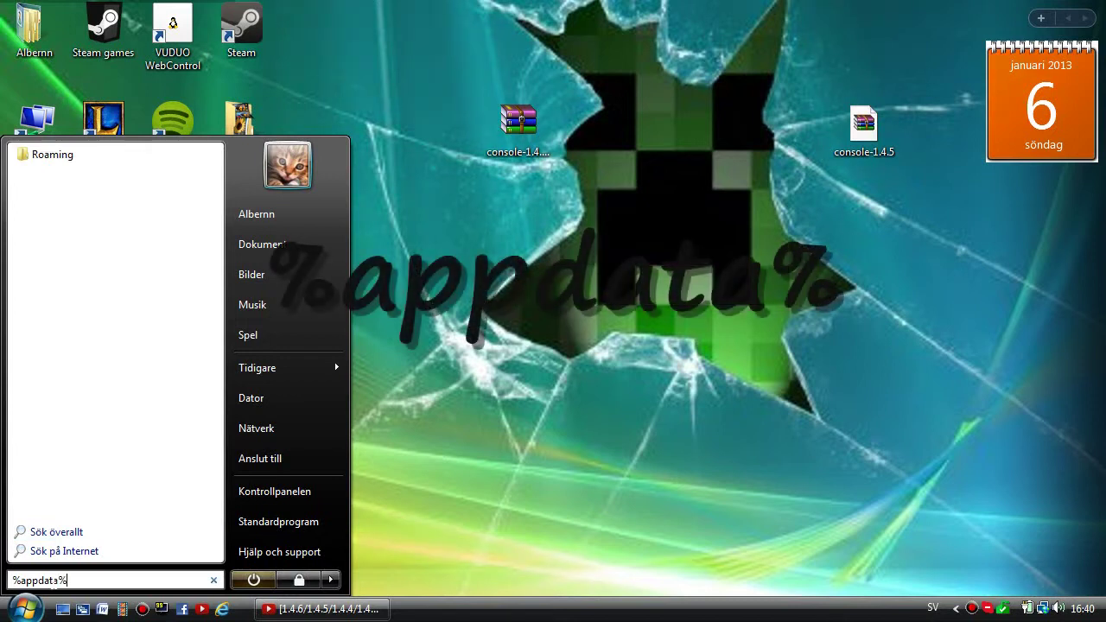
pyautogui.press('Return')
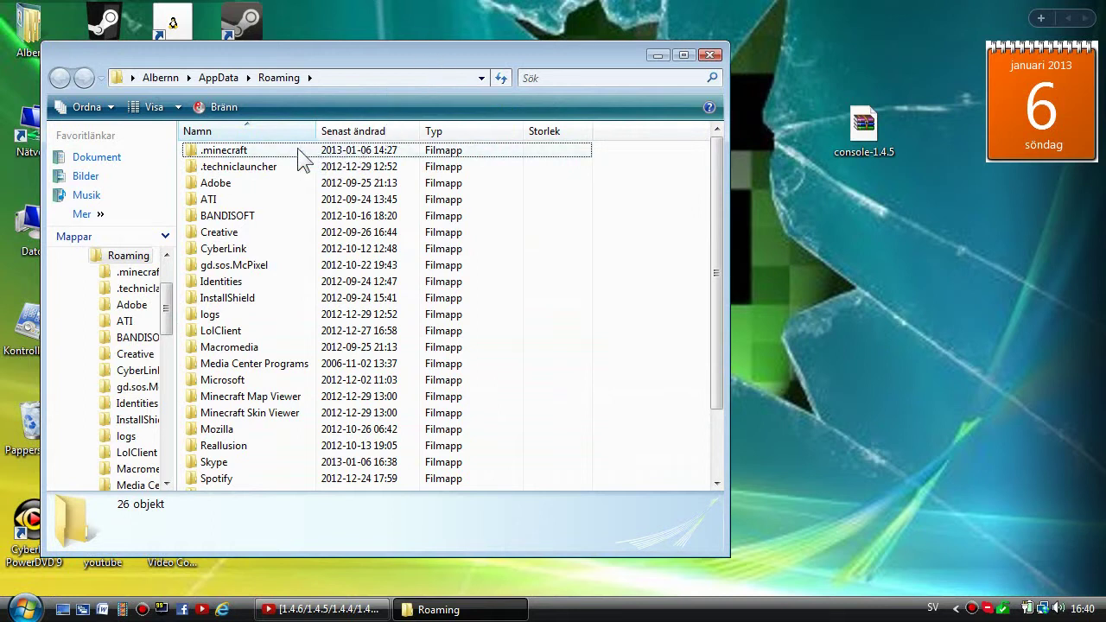
pyautogui.doubleClick(292, 149)
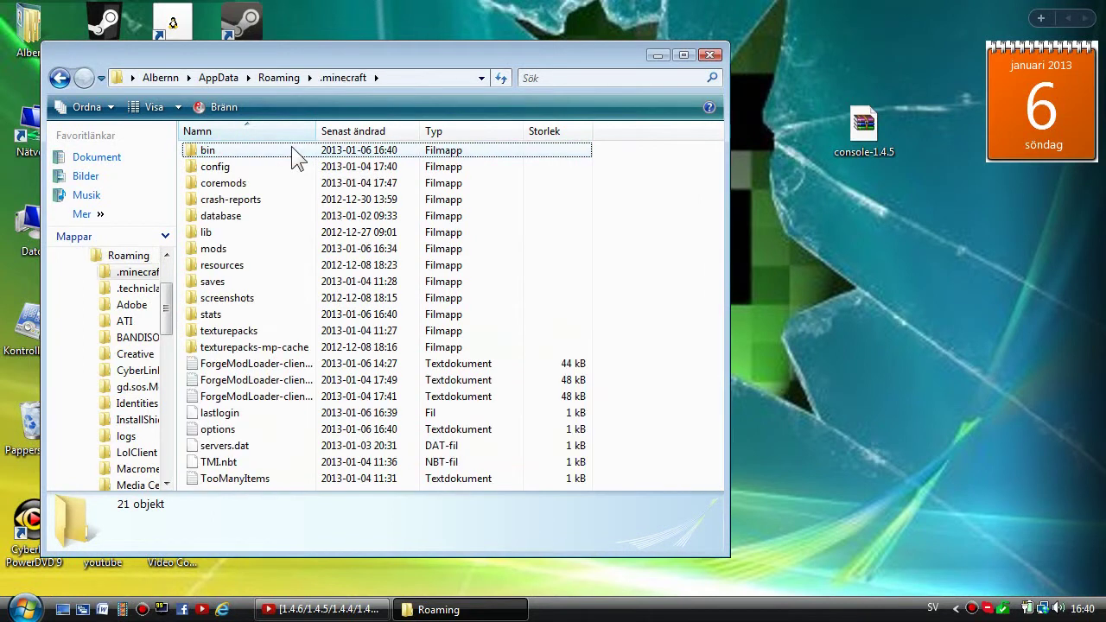
pyautogui.doubleClick(284, 150)
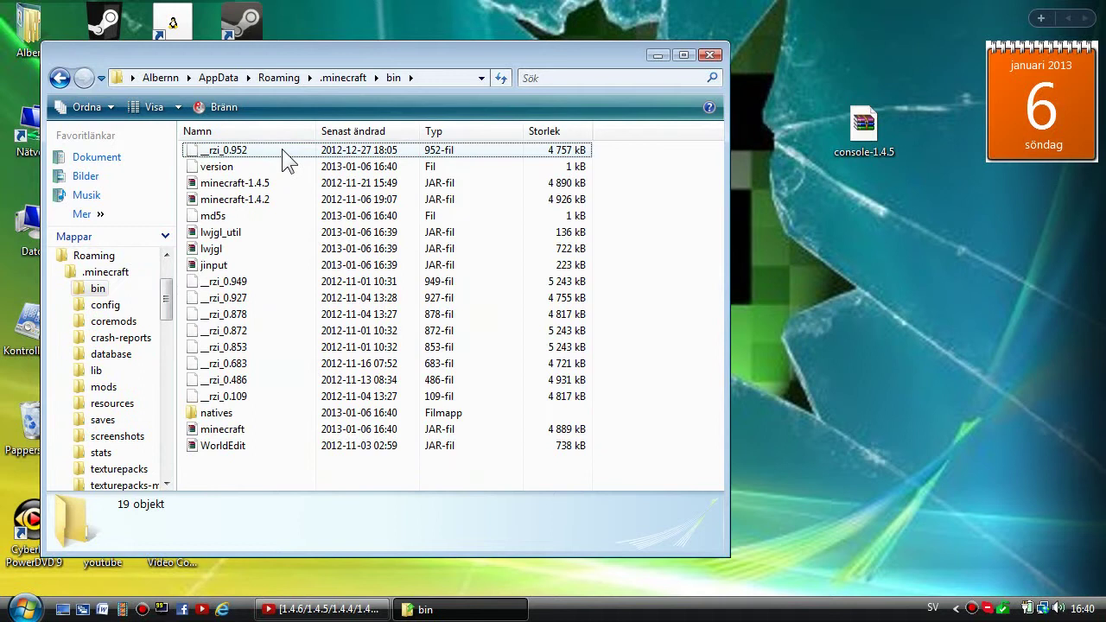
# Delete the WorldEdit JAR file from the bin folder
pyautogui.click(216, 445)
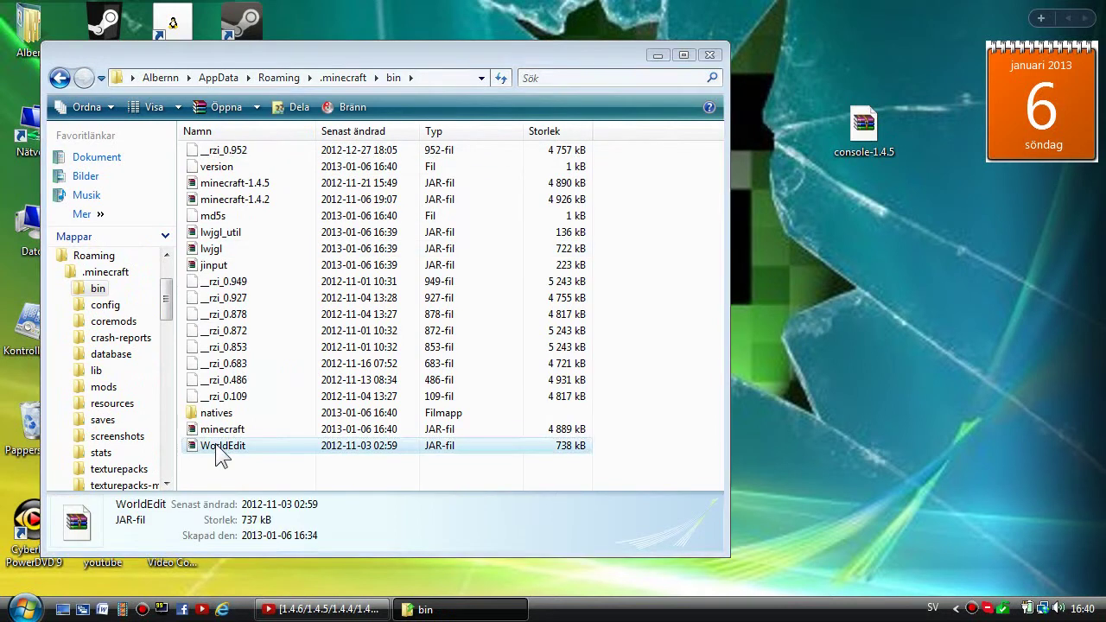
pyautogui.press('Delete')
# Reposition the bin folder window and move the console-1.4.6-r2 archive to free desktop space beside it
pyautogui.moveTo(311, 56); pyautogui.dragTo(3, 23)
pyautogui.moveTo(511, 129); pyautogui.dragTo(786, 244)
pyautogui.moveTo(281, 26); pyautogui.dragTo(505, 11)
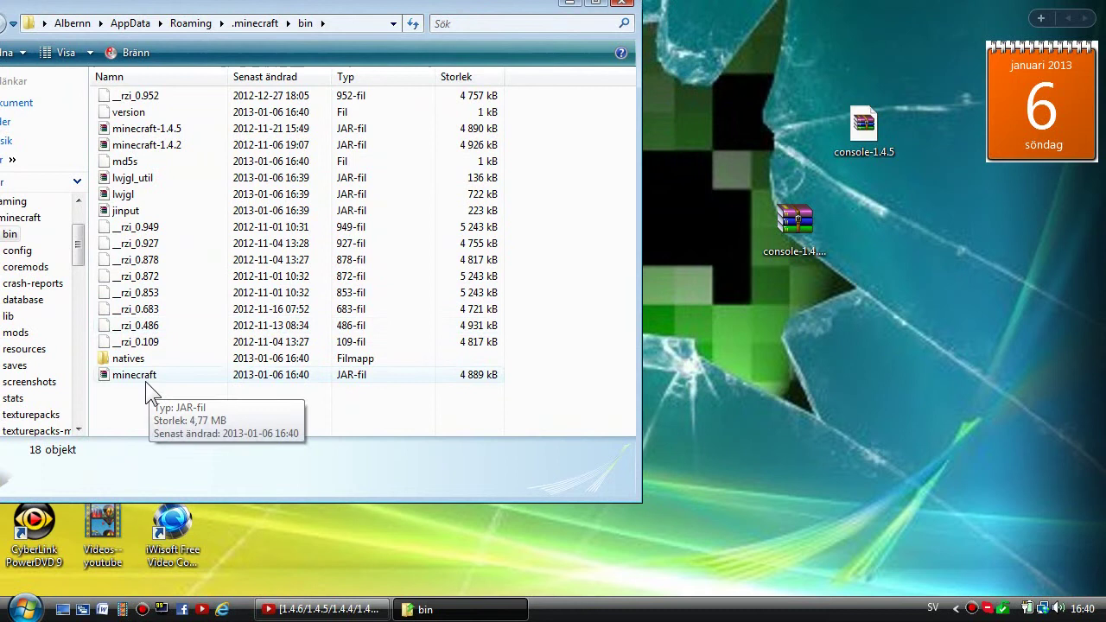
# Open the minecraft JAR file from the bin folder with WinRAR archiver and dismiss the licence notice
pyautogui.click(154, 378)
pyautogui.rightClick(154, 379)
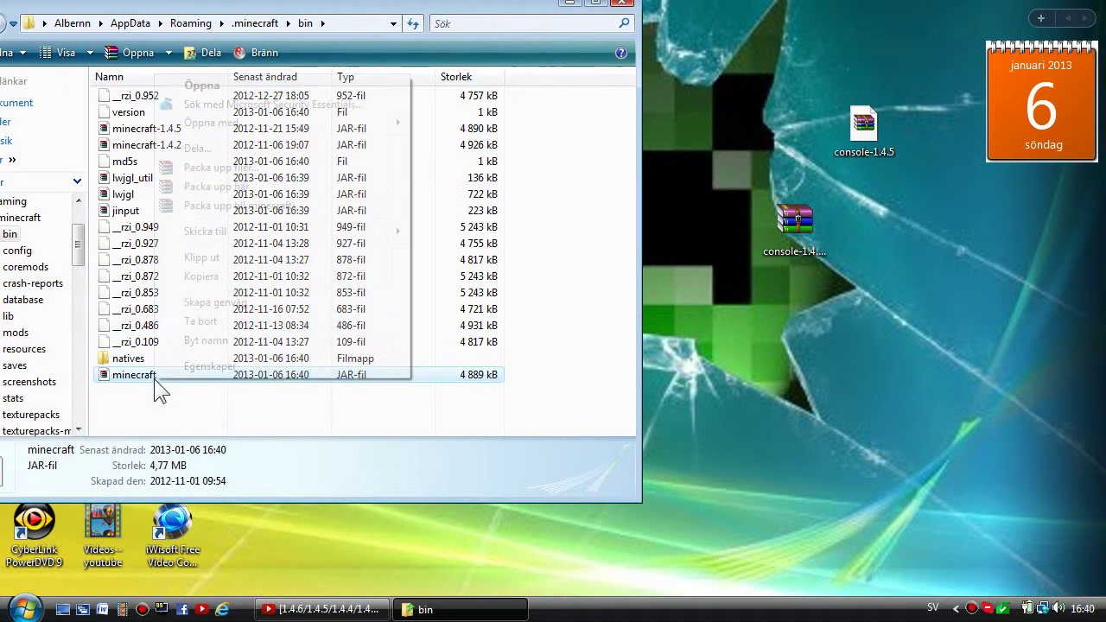
pyautogui.moveTo(279, 126)
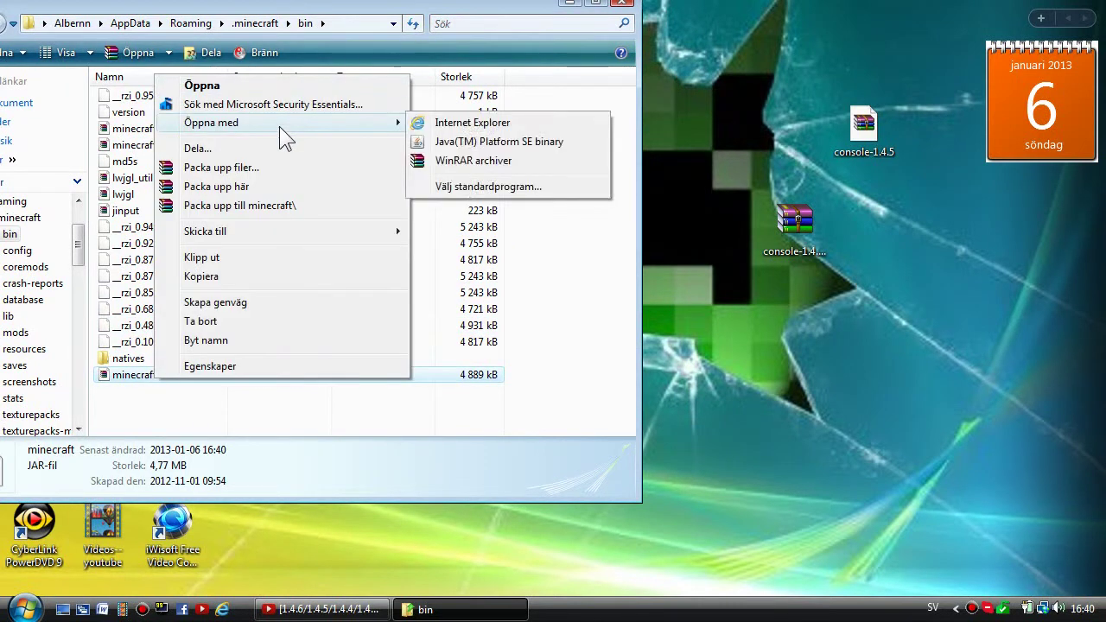
pyautogui.click(512, 164)
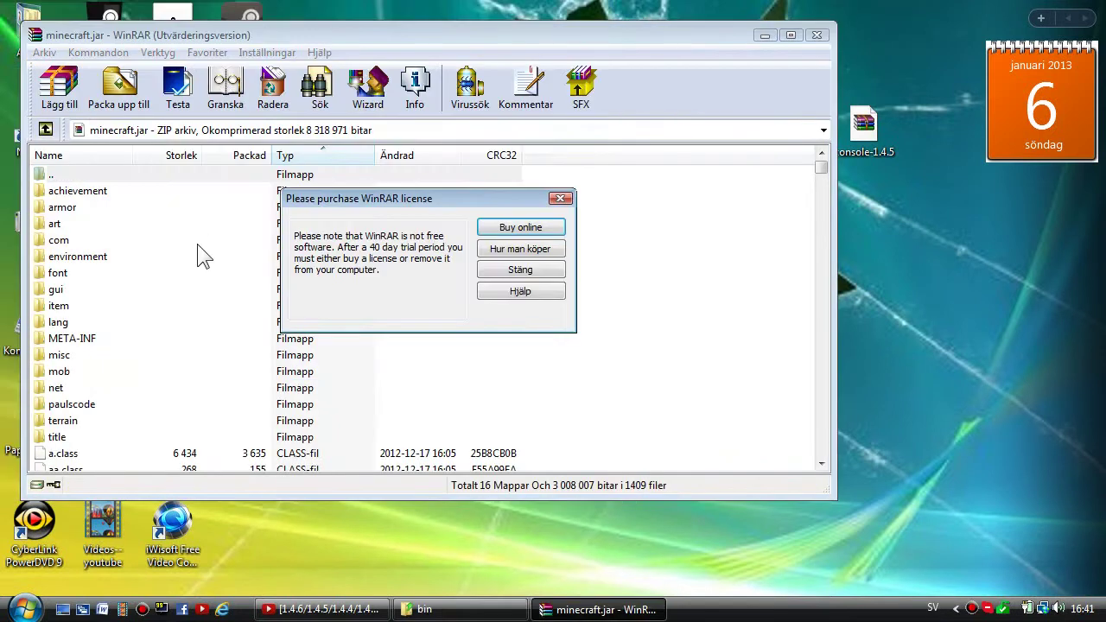
pyautogui.click(561, 269)
pyautogui.scroll(-4, 267, 246)
pyautogui.scroll(3, 178, 231)
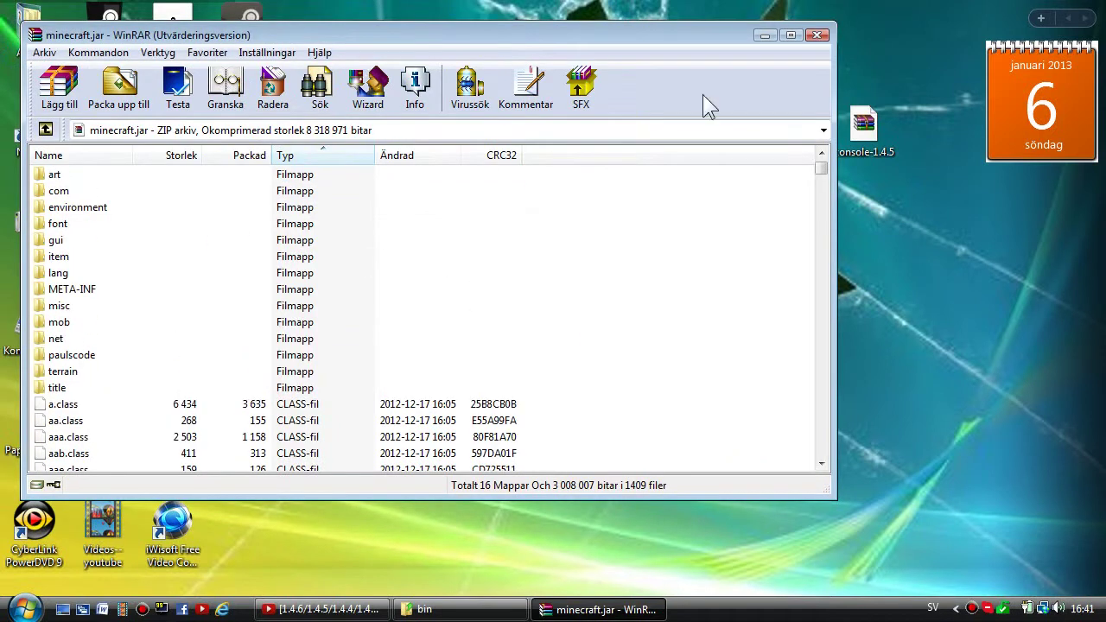
# Arrange the minecraft.jar archive window and the console-1.4.6-r2 archive so both are fully visible side by side
pyautogui.moveTo(688, 43); pyautogui.dragTo(617, 7)
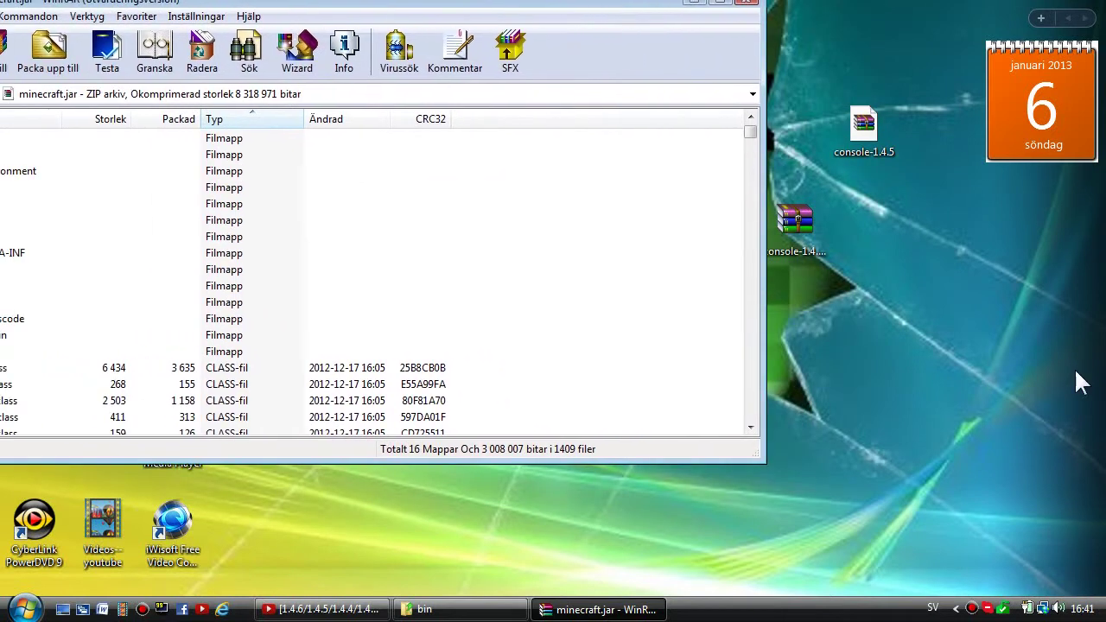
pyautogui.moveTo(830, 244); pyautogui.dragTo(969, 245)
pyautogui.moveTo(528, 11); pyautogui.dragTo(604, 19)
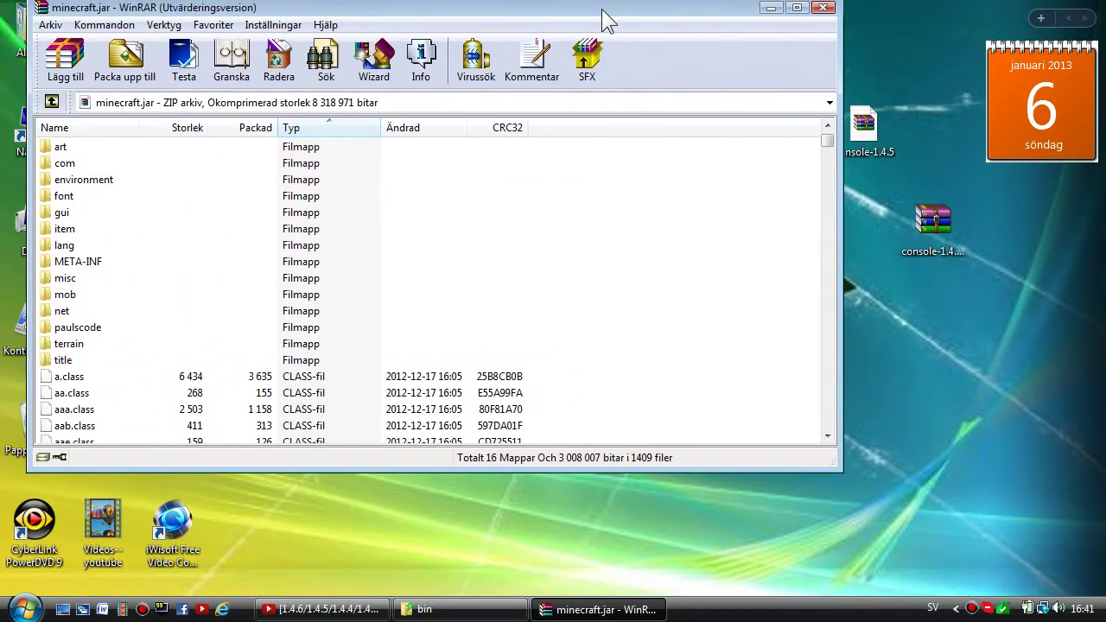
# Delete the META-INF folder from minecraft.jar and confirm the deletion
pyautogui.click(87, 262)
pyautogui.click(279, 59)
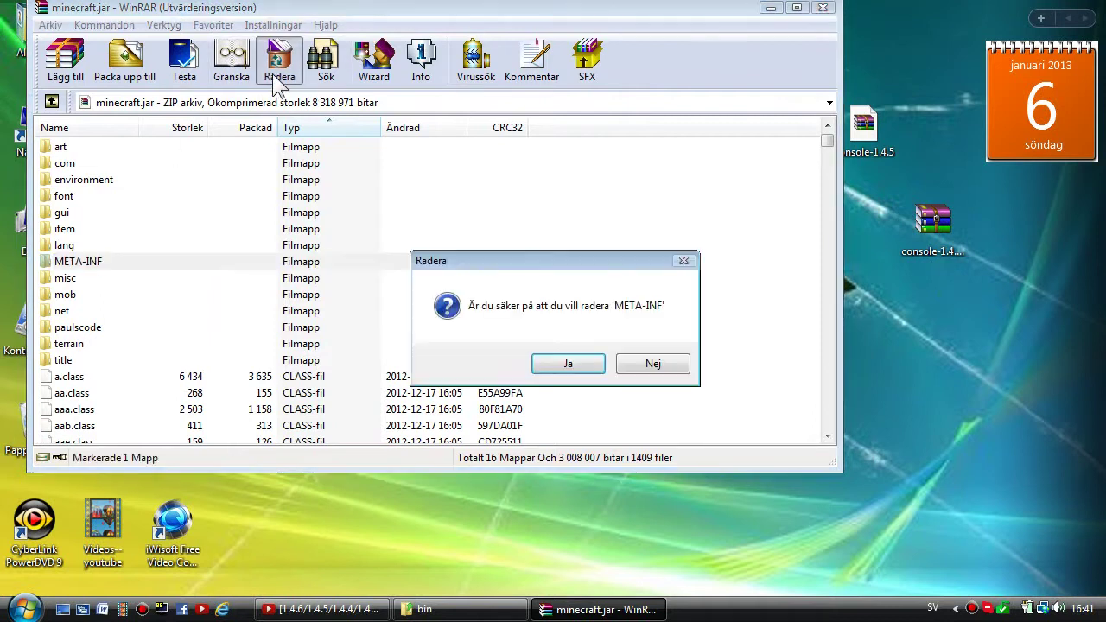
pyautogui.click(559, 367)
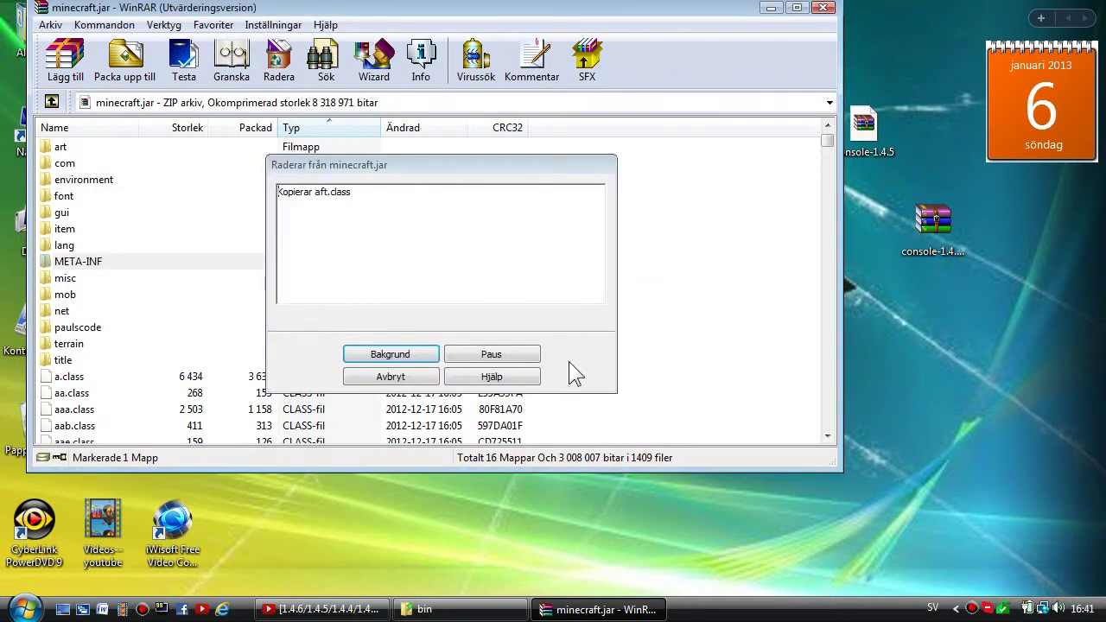
# Open the console-1.4.6-r2 archive and place its window beside the minecraft.jar archive so both file lists are accessible
pyautogui.scroll(-3, 570, 360)
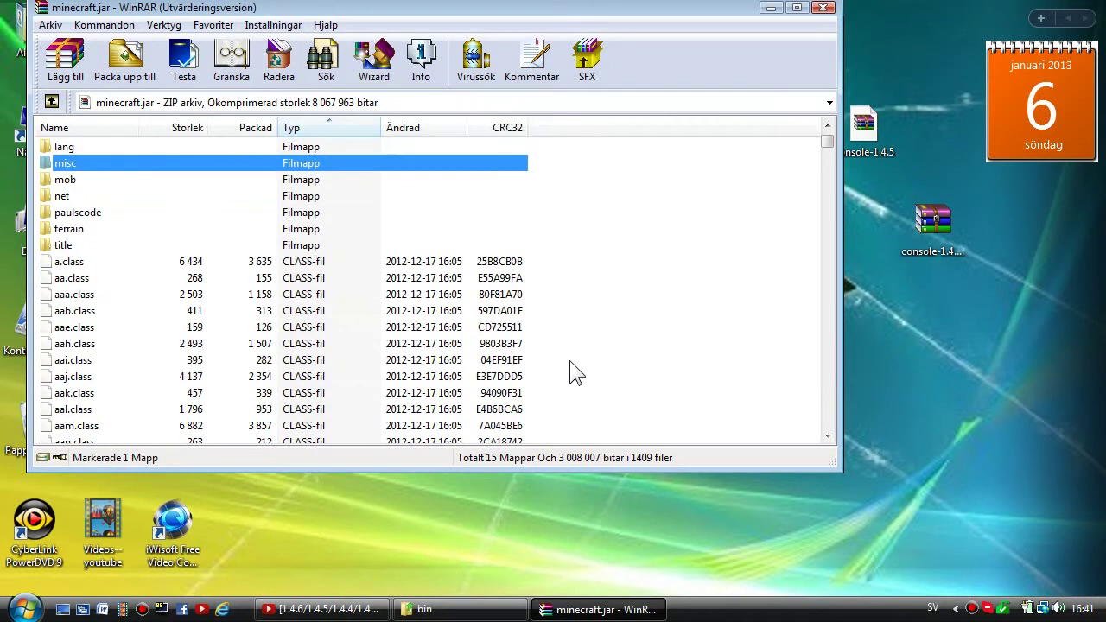
pyautogui.scroll(1, 570, 360)
pyautogui.moveTo(558, 4); pyautogui.dragTo(536, 4)
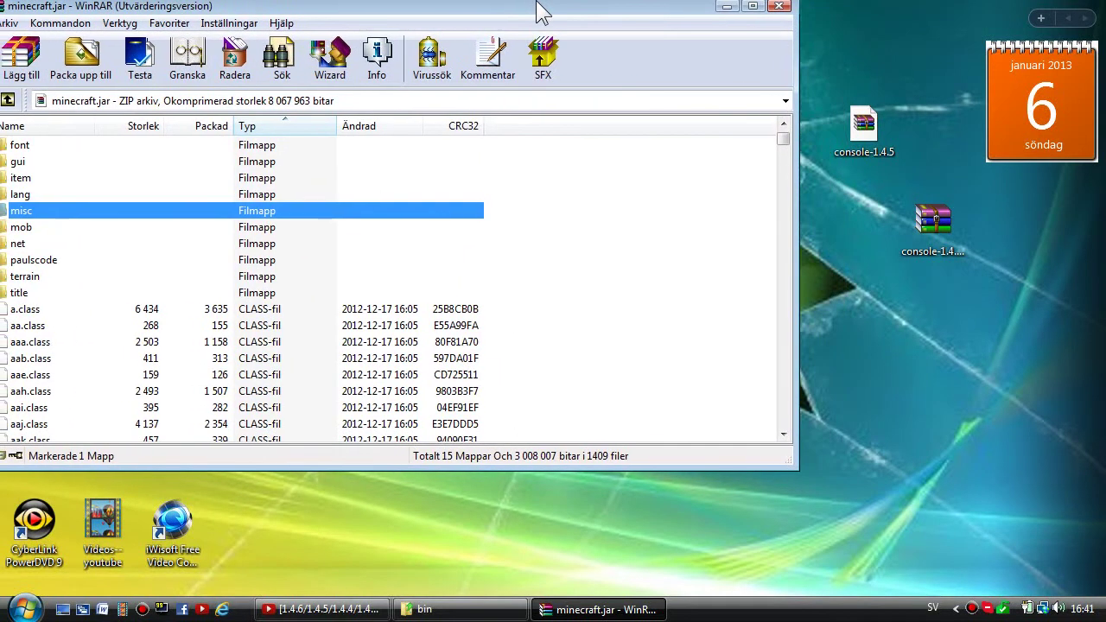
pyautogui.moveTo(931, 218); pyautogui.dragTo(886, 253)
pyautogui.click(909, 238)
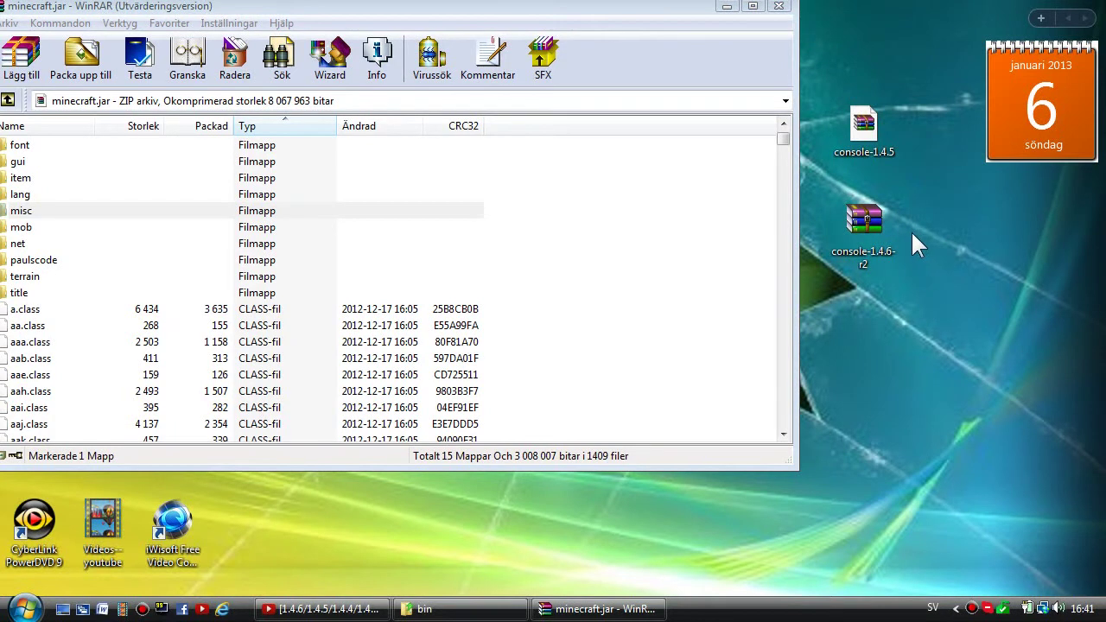
pyautogui.doubleClick(861, 219)
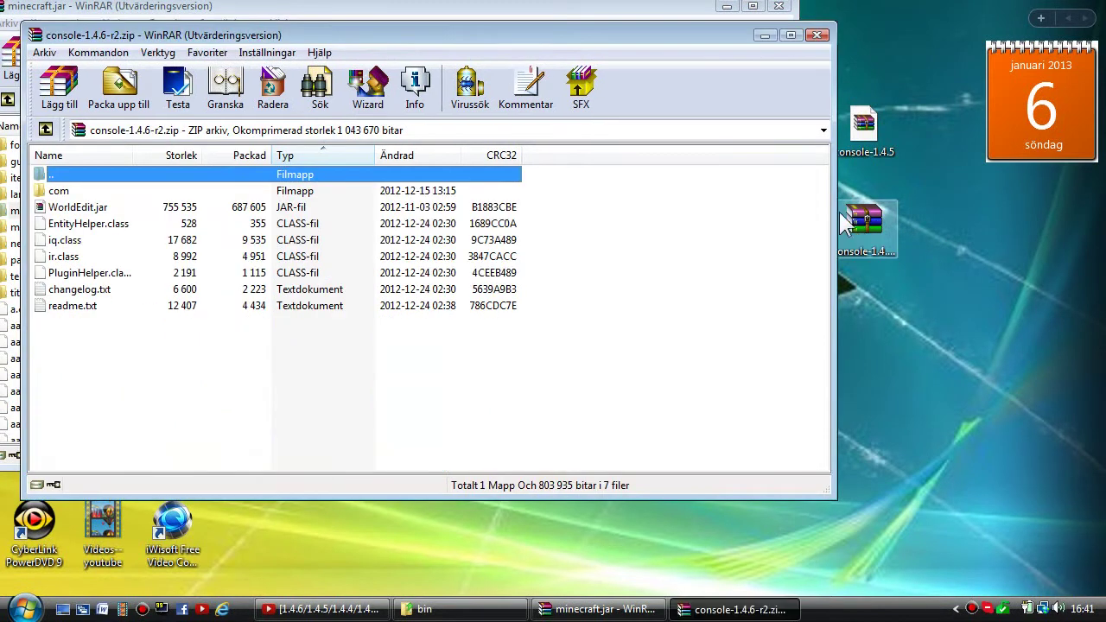
pyautogui.moveTo(533, 37); pyautogui.dragTo(1105, 30)
pyautogui.press('Escape')
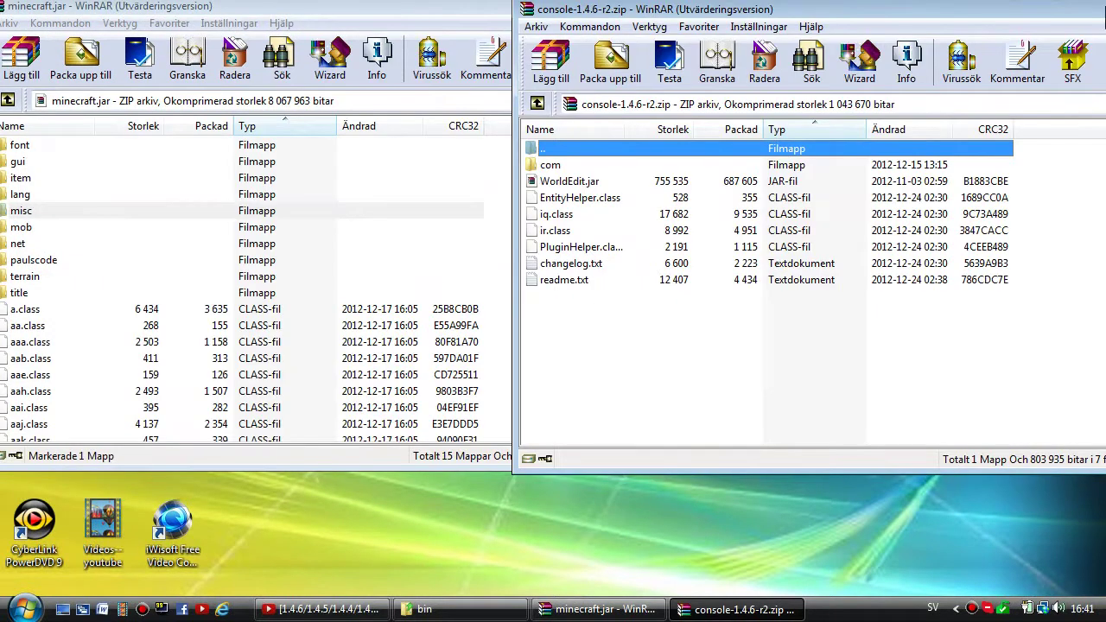
# Copy all files and folders from the console-1.4.6-r2 archive into minecraft.jar, confirm adding them, and close the minecraft.jar archive
pyautogui.moveTo(1095, 299); pyautogui.dragTo(256, 393)
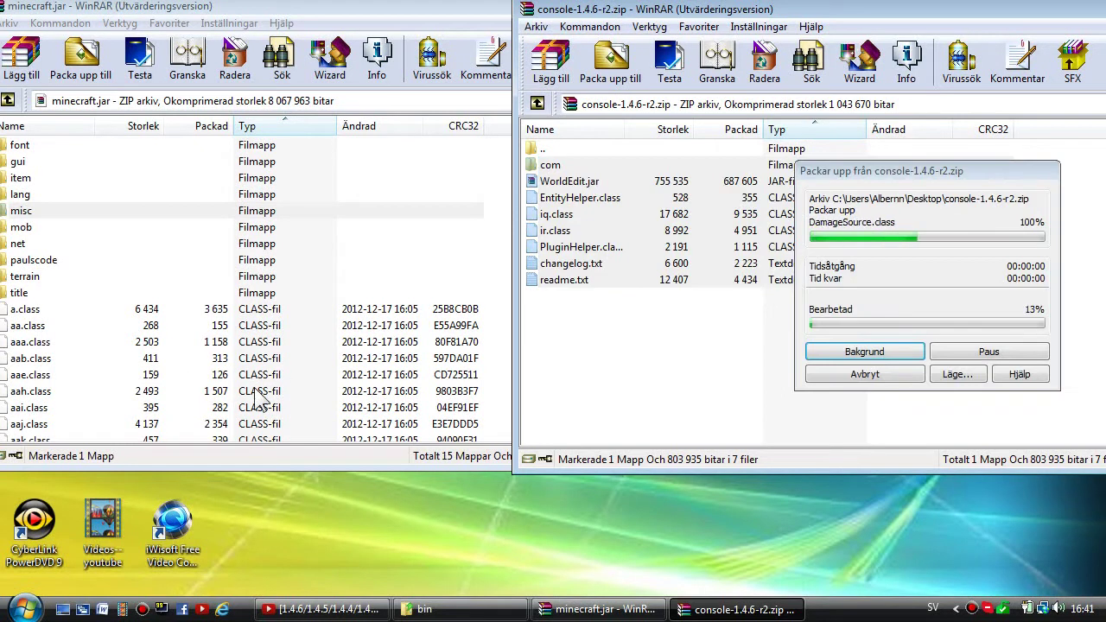
pyautogui.click(408, 380)
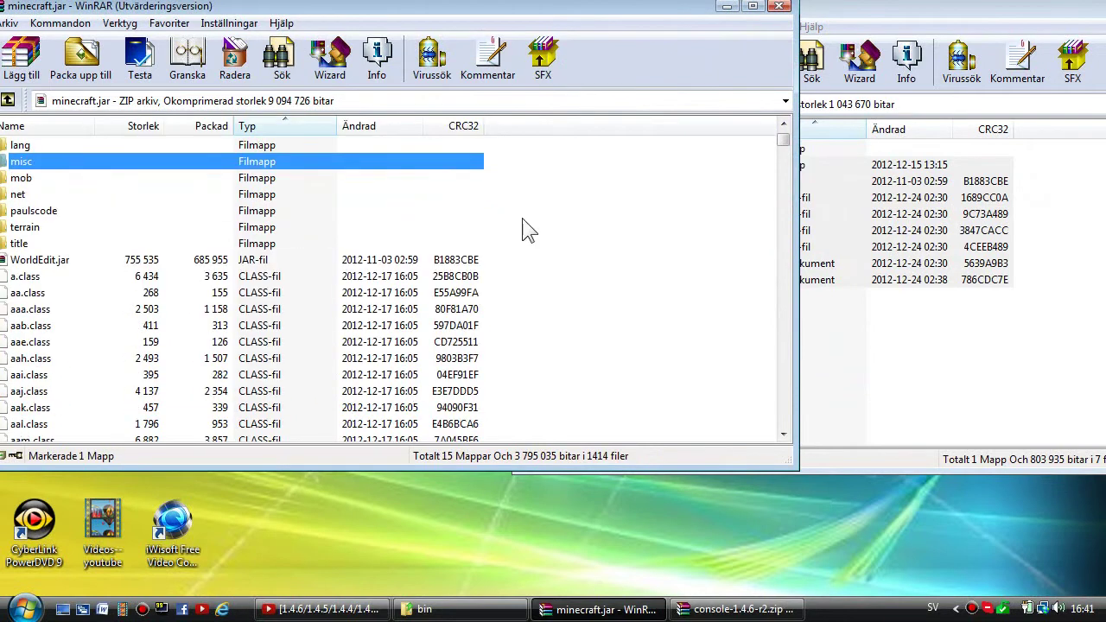
pyautogui.moveTo(598, 9); pyautogui.dragTo(711, 73)
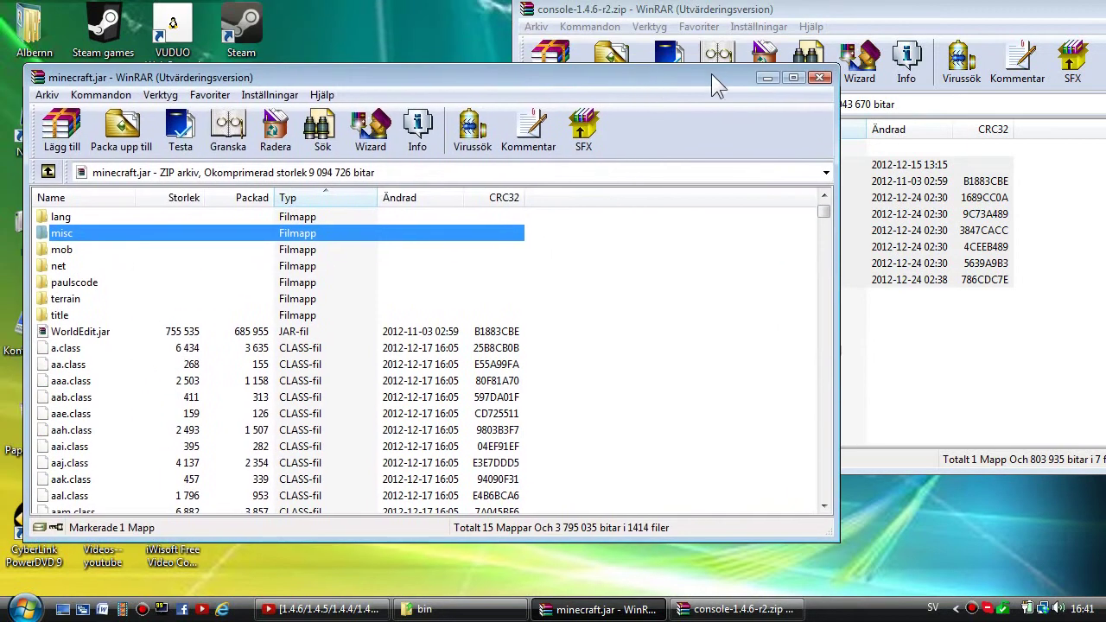
pyautogui.click(820, 78)
# Copy WorldEdit.jar from the console-1.4.6-r2 archive into the .minecraft bin folder, with both windows side by side
pyautogui.moveTo(783, 7); pyautogui.dragTo(990, 18)
pyautogui.click(857, 431)
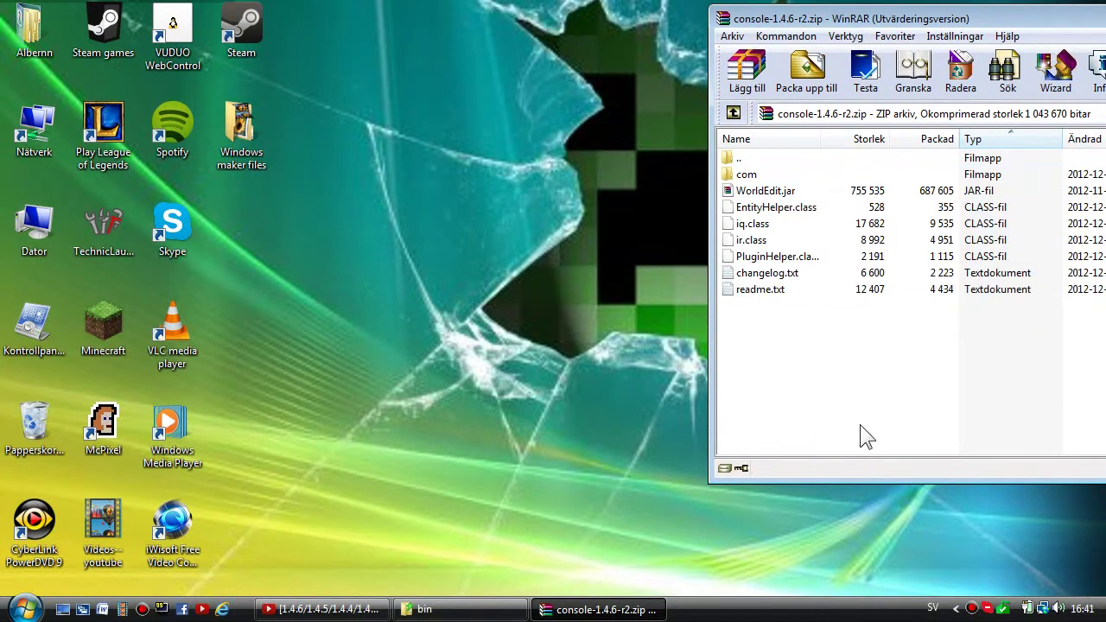
pyautogui.click(425, 609)
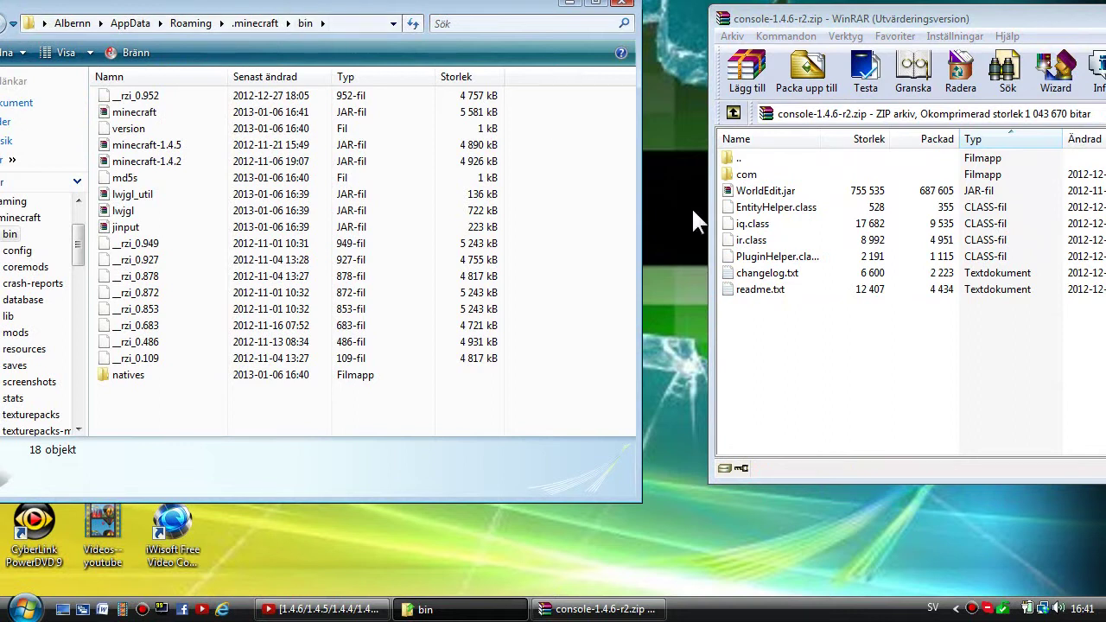
pyautogui.click(771, 191)
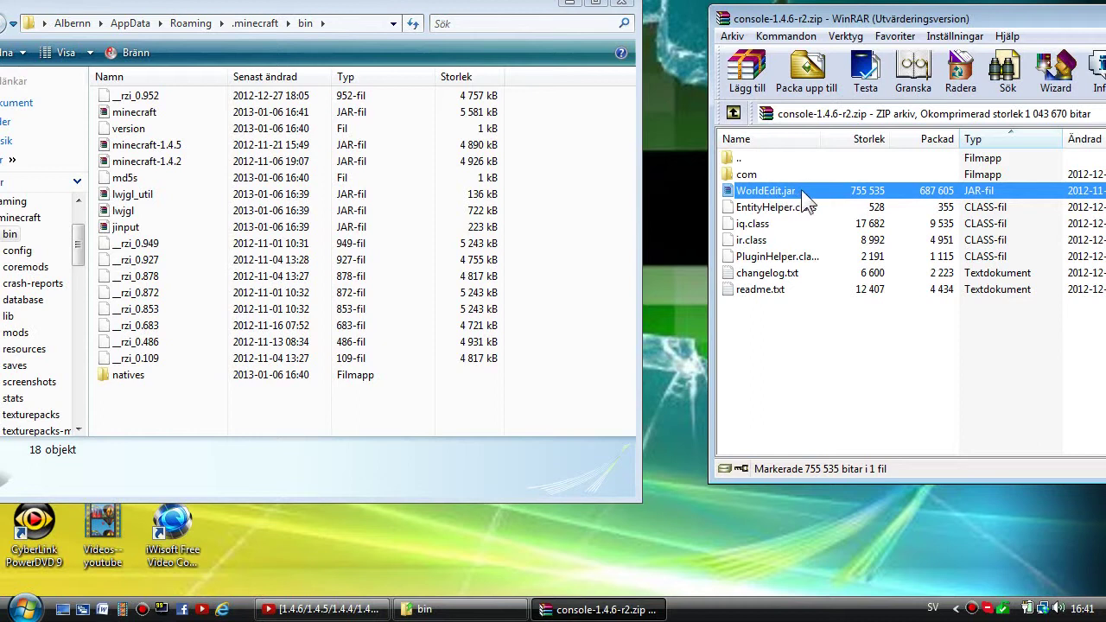
pyautogui.moveTo(801, 191); pyautogui.dragTo(248, 397)
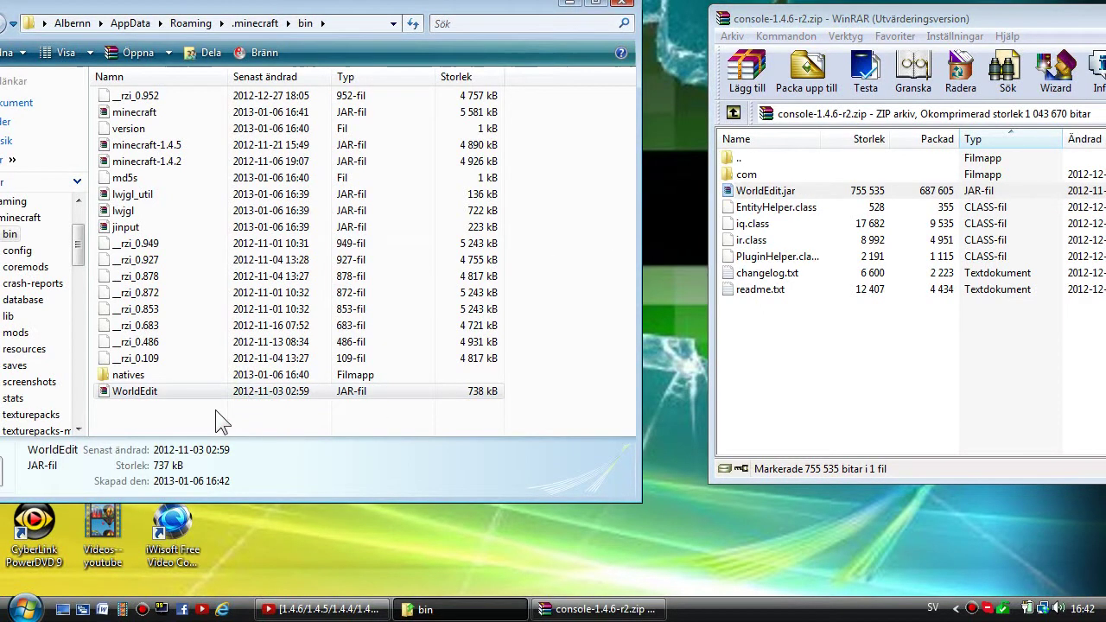
pyautogui.click(215, 410)
# Close the bin folder window and the console-1.4.6-r2 archive
pyautogui.moveTo(350, 2); pyautogui.dragTo(459, 17)
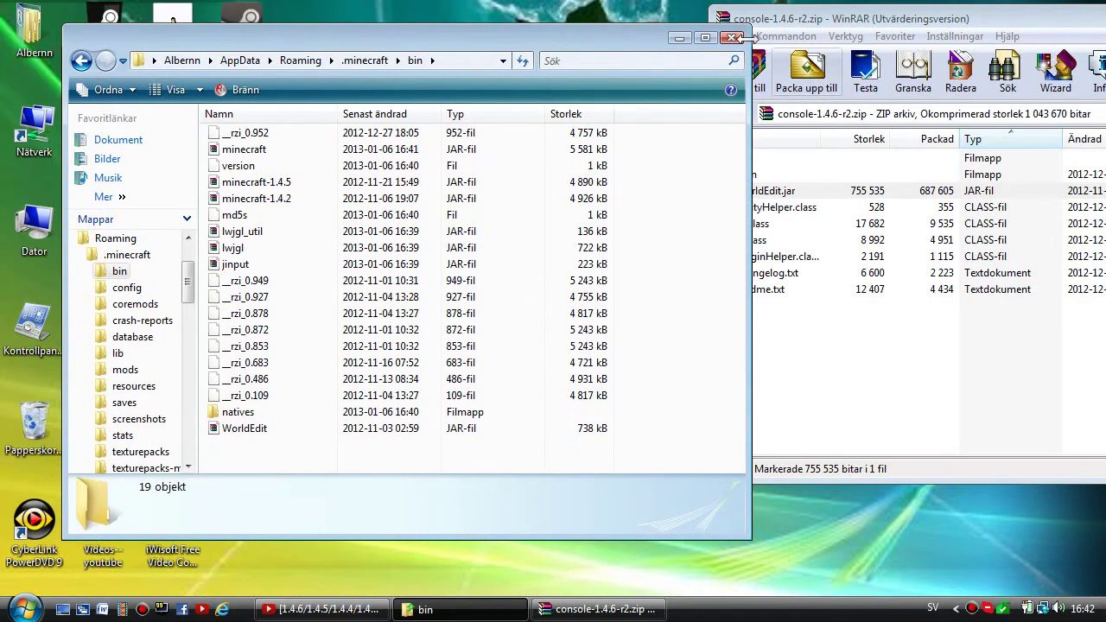
pyautogui.click(731, 18)
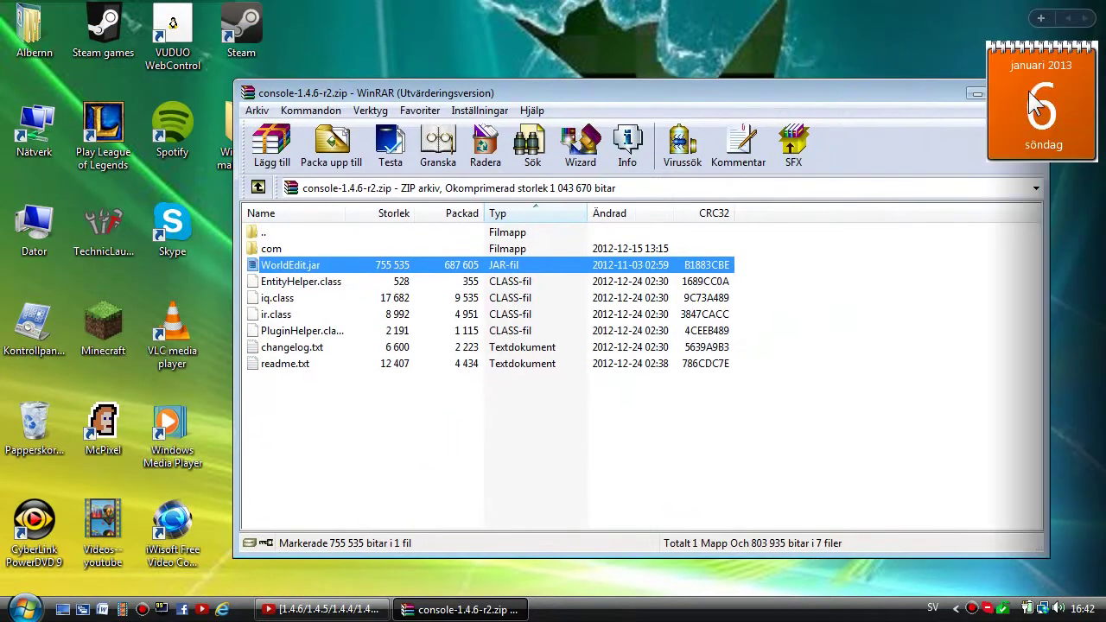
pyautogui.click(825, 92)
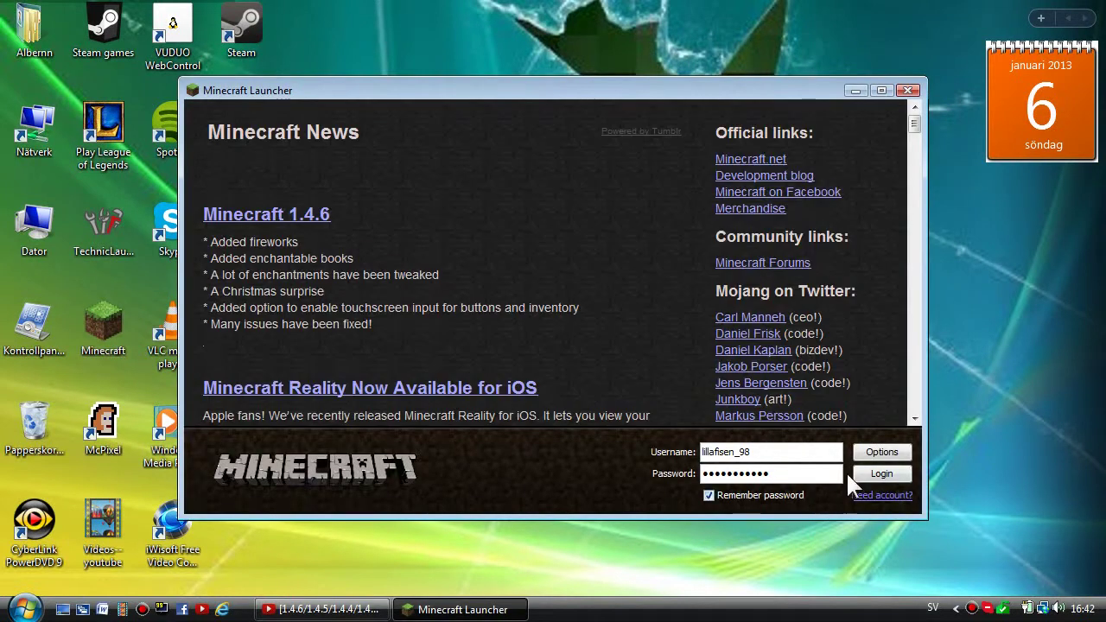
# Log in to Minecraft with the saved credentials and load the singleplayer world 1.4.6 in a maximized window
pyautogui.click(872, 476)
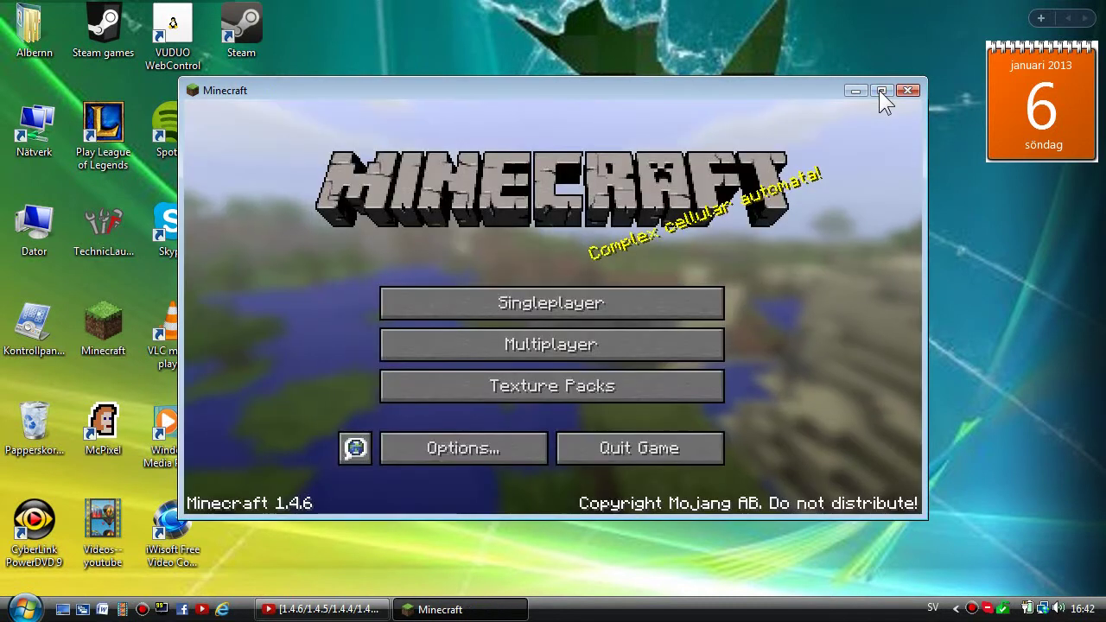
pyautogui.click(881, 92)
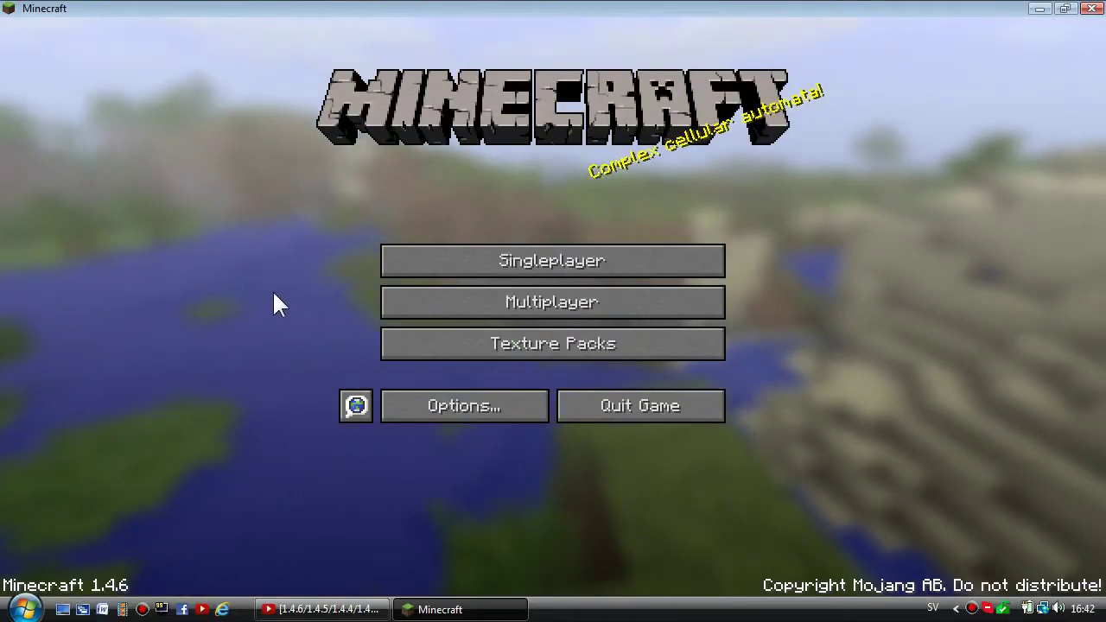
pyautogui.click(490, 250)
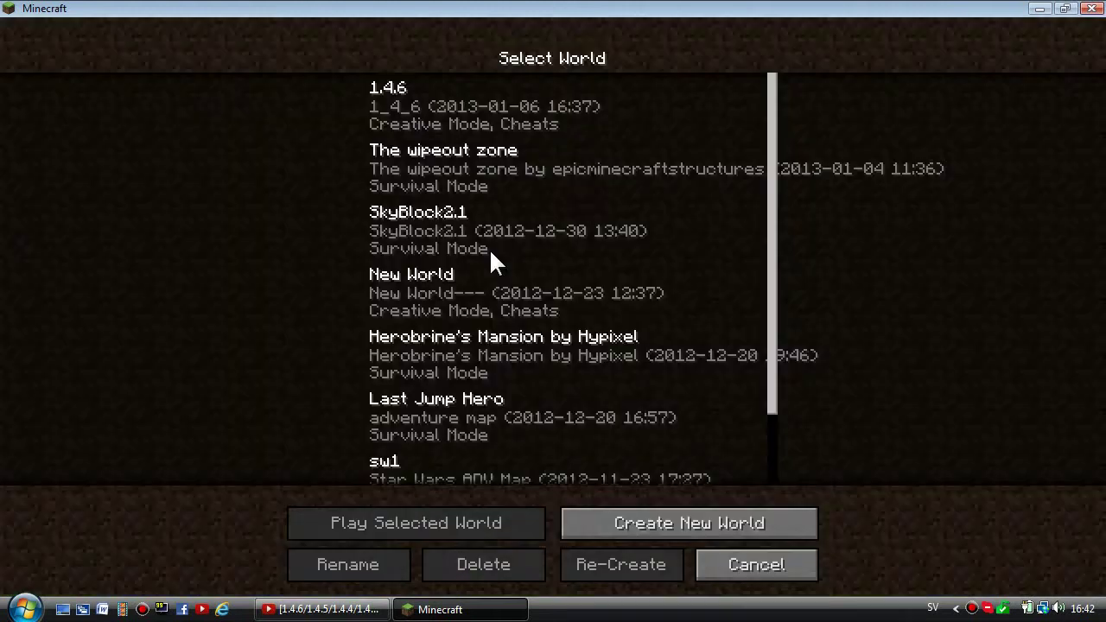
pyautogui.click(507, 120)
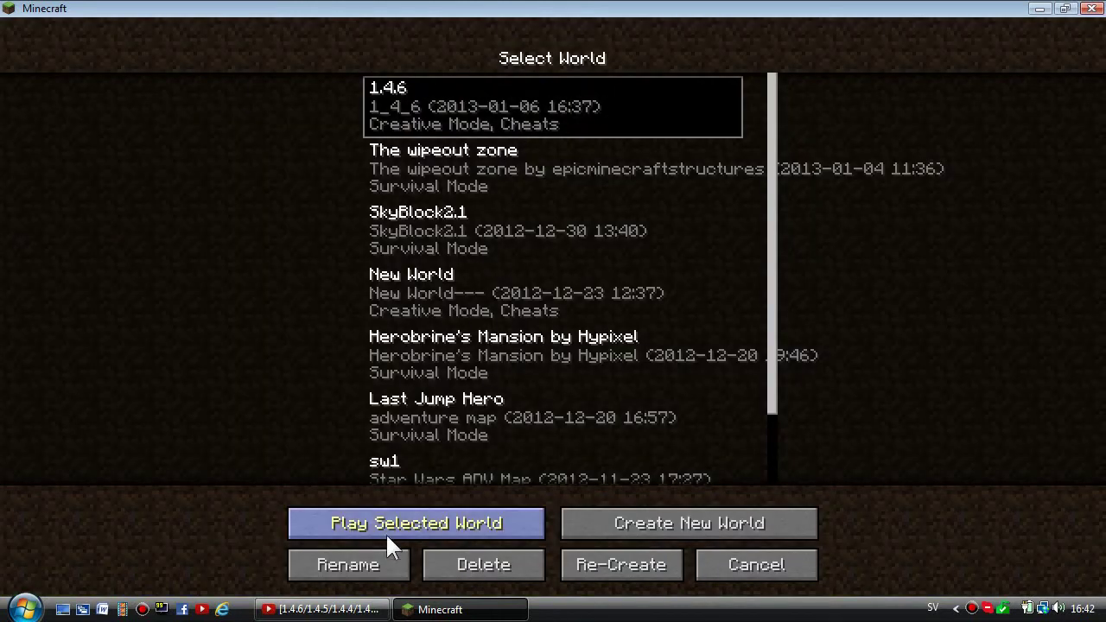
pyautogui.click(389, 528)
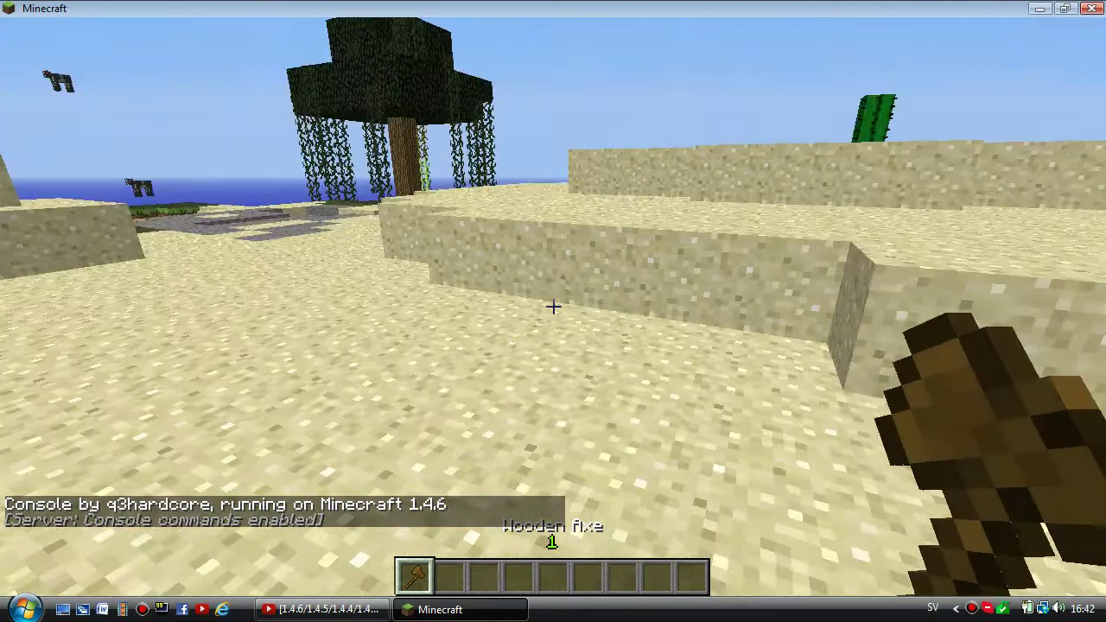
# Remove the wooden axe from the hotbar through the creative inventory
pyautogui.press('e')
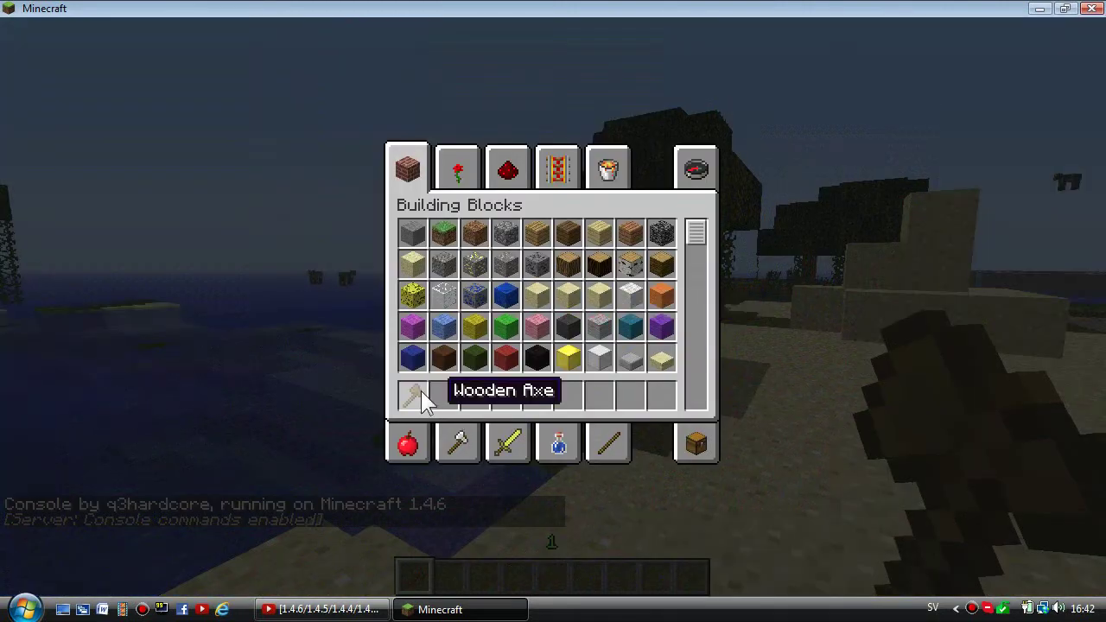
pyautogui.click(420, 391)
pyautogui.click(440, 328)
pyautogui.press('e')
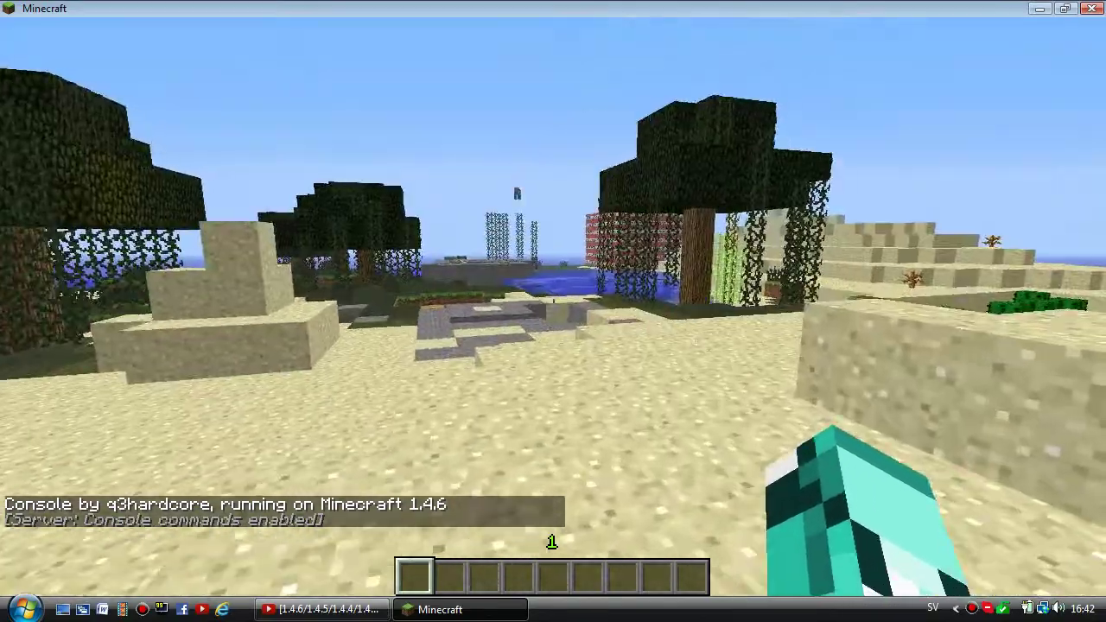
# Travel to an open sandy area and obtain the WorldEdit selection axe with the //wand command
pyautogui.press('w')
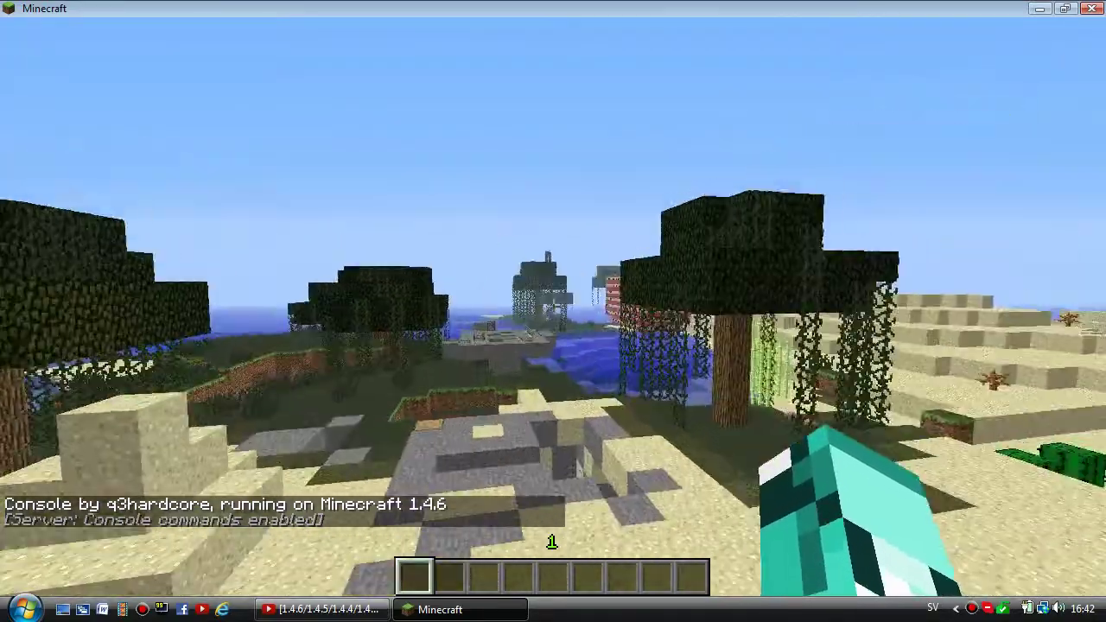
pyautogui.press('space')
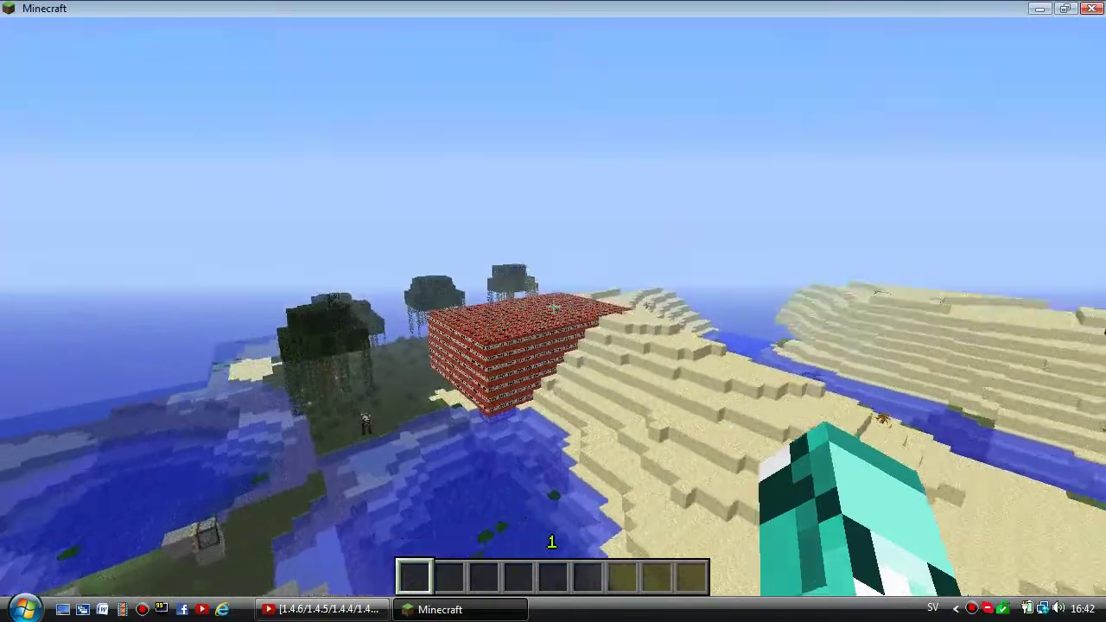
pyautogui.press('w')
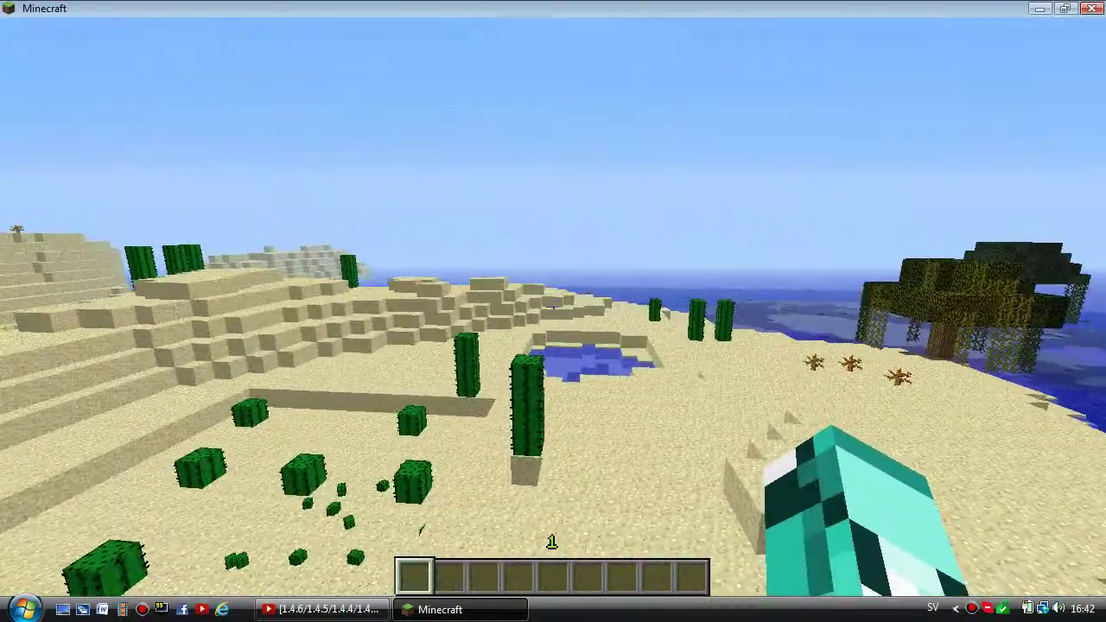
pyautogui.press('w')
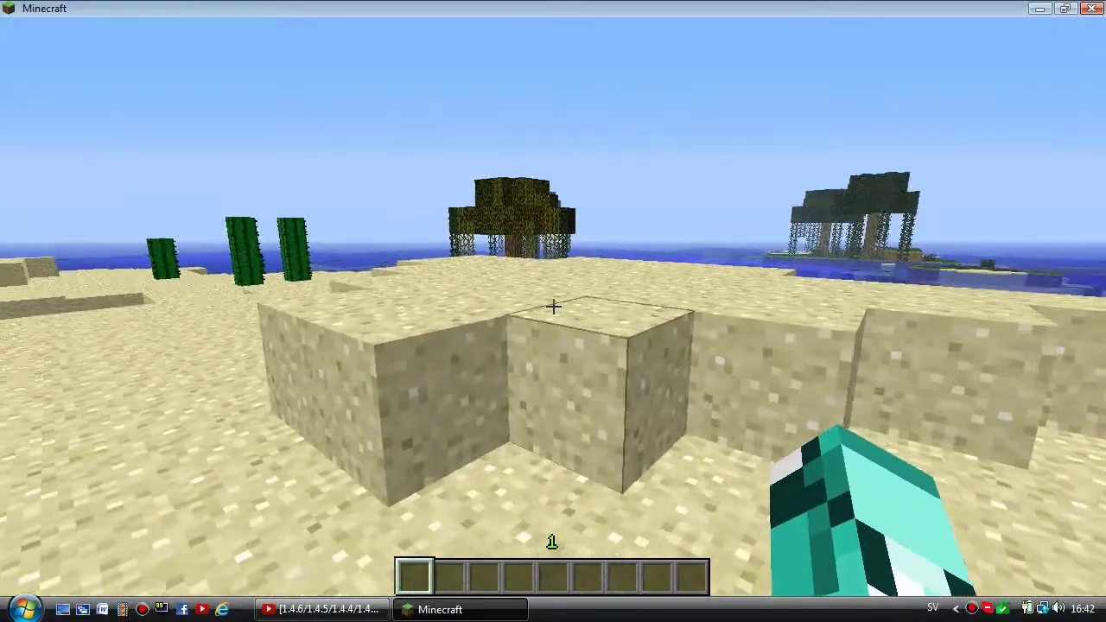
pyautogui.click(553, 306)
pyautogui.press('/')
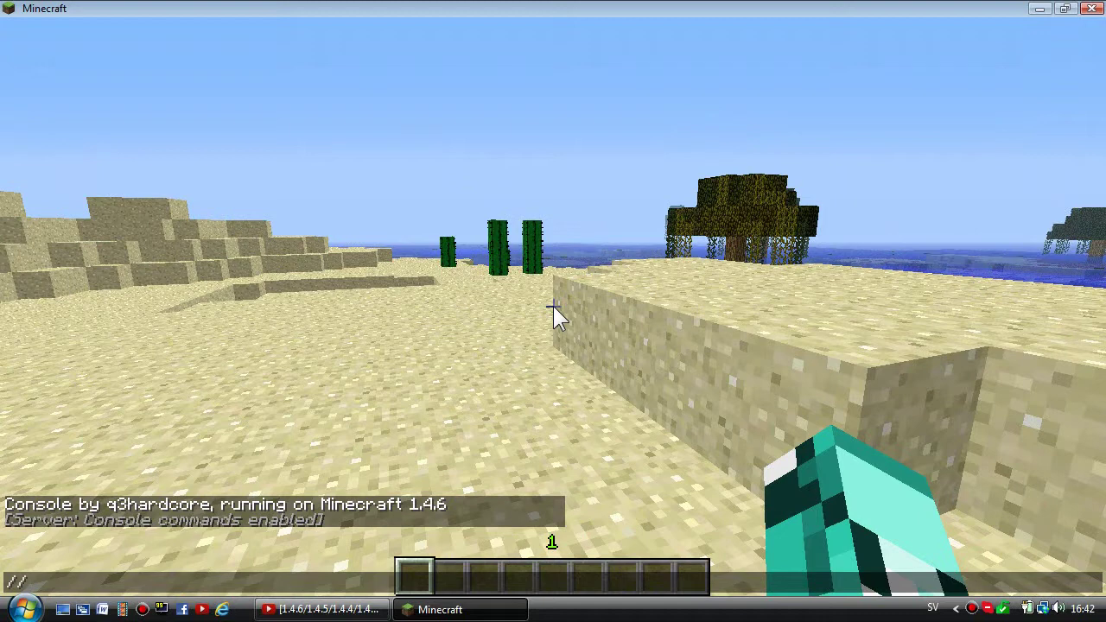
pyautogui.write('/wand')
pyautogui.press('Return')
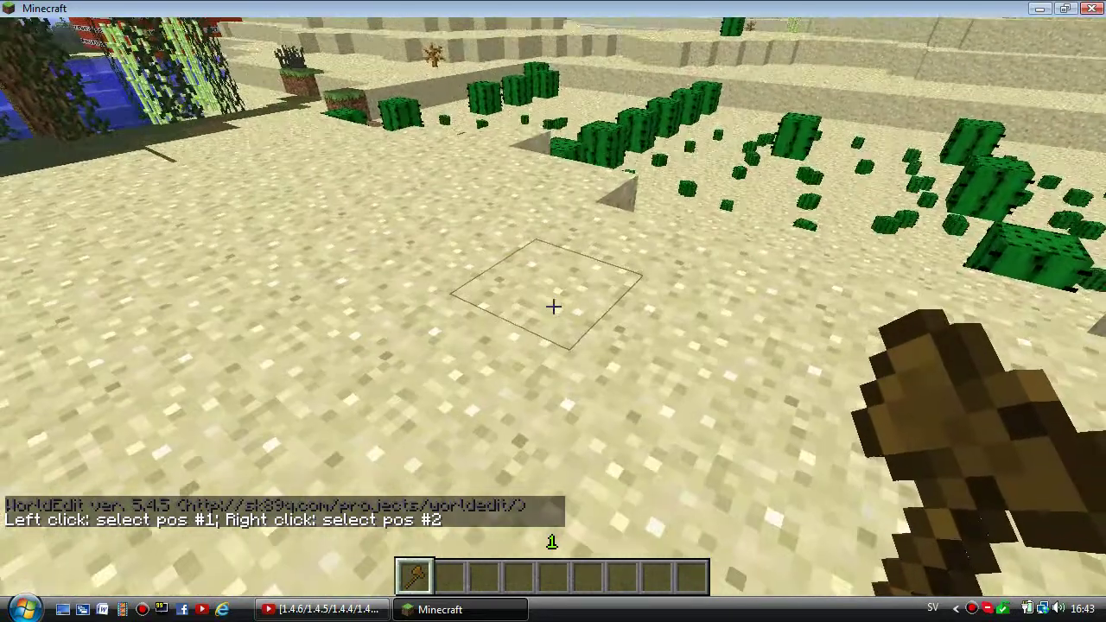
# Mark two opposite corners of a region on the sand with the wand, at (-57, 64, -316) and (-51, 63, -298)
pyautogui.click(553, 306)
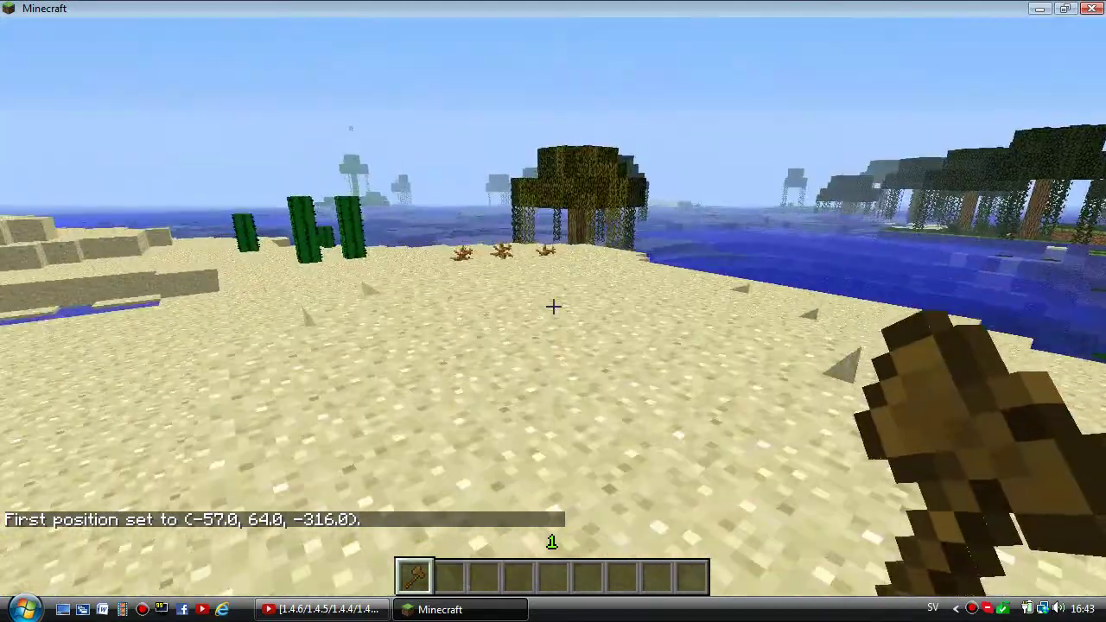
pyautogui.press('w')
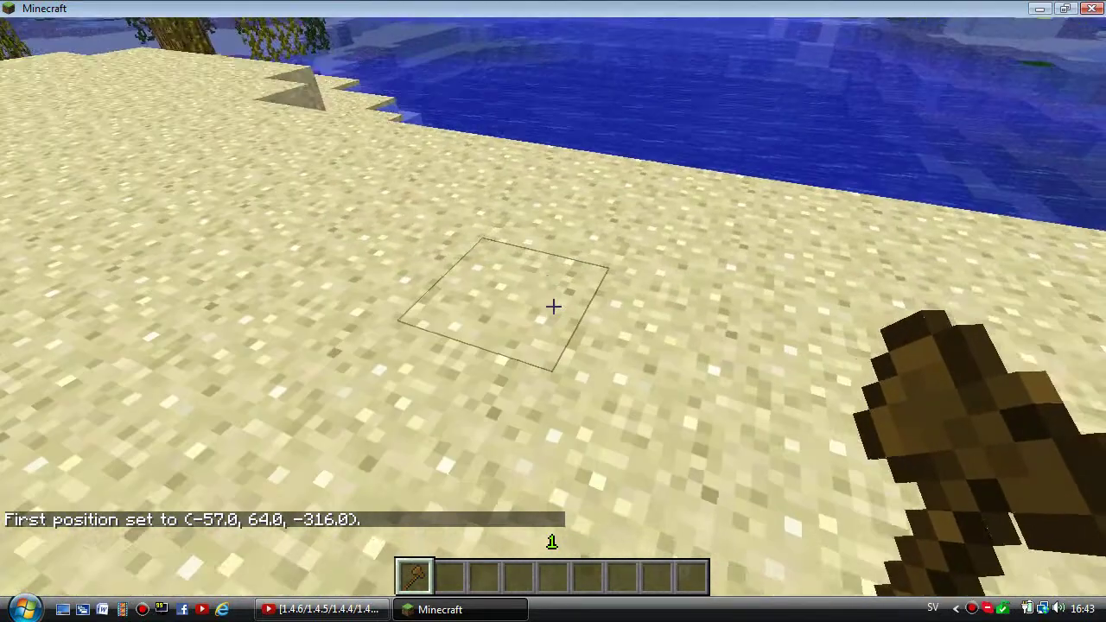
pyautogui.rightClick(553, 306)
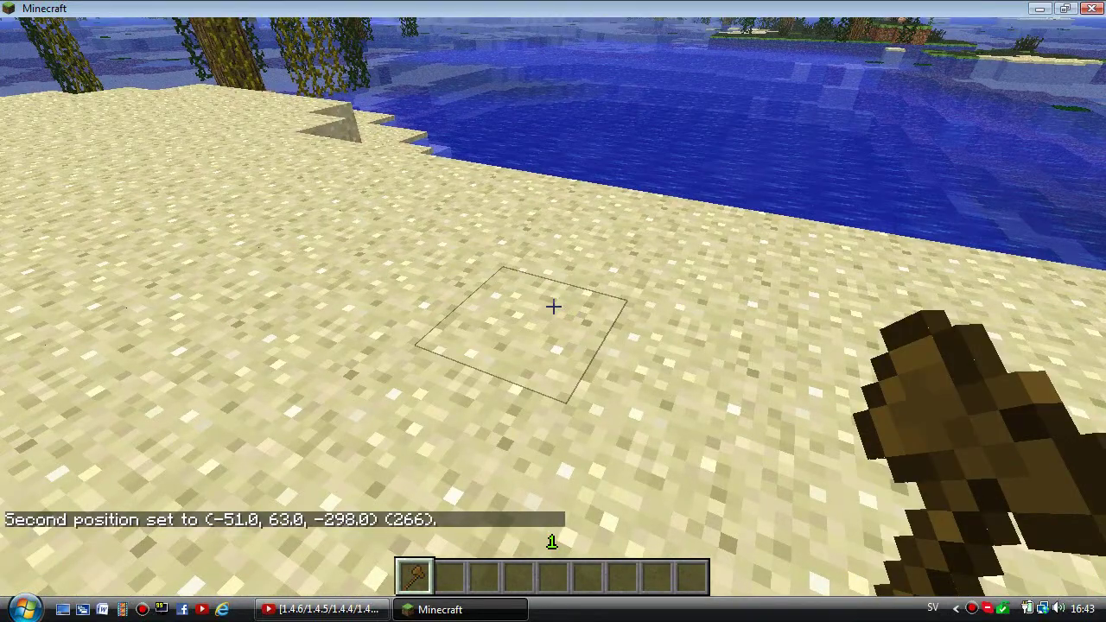
# Fill the selected region with TNT using the command //set tnt and look over the filled area
pyautogui.write('//set tnt')
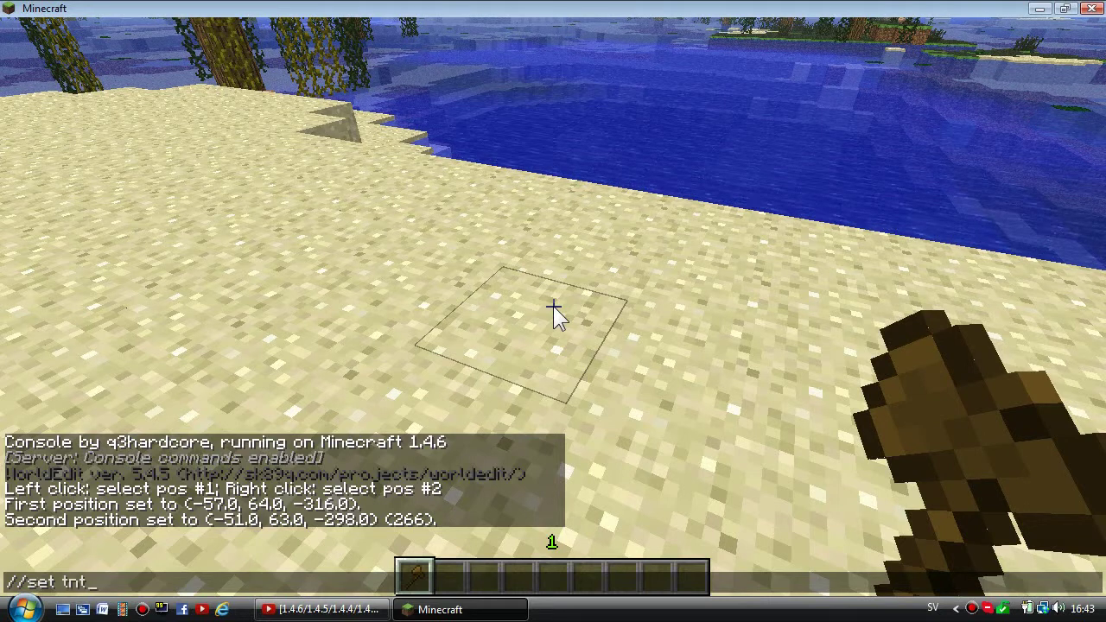
pyautogui.press('Return')
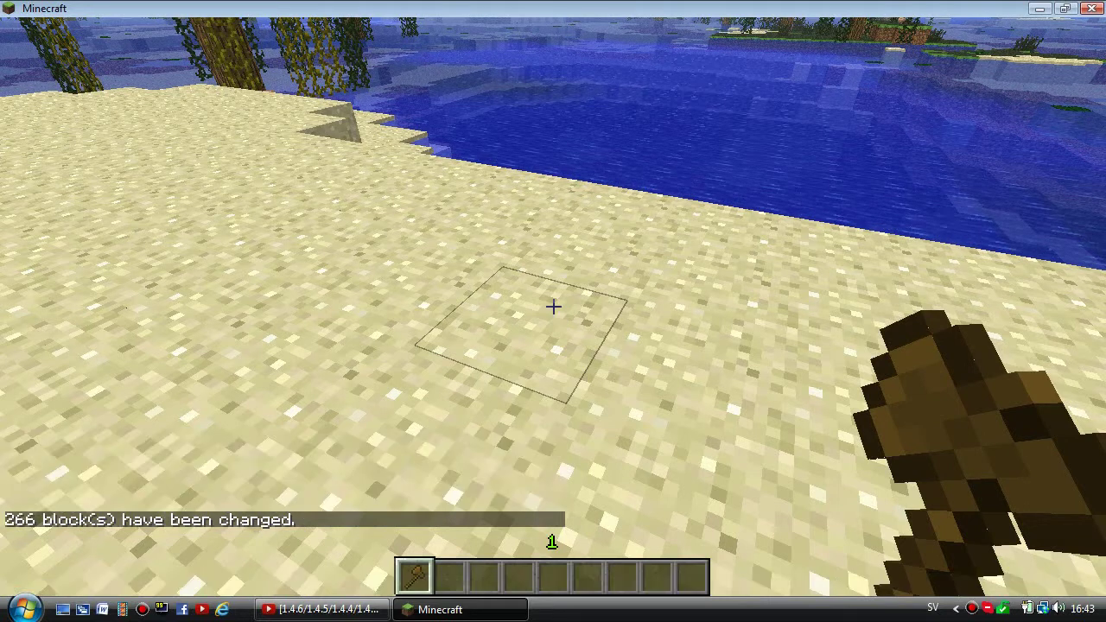
pyautogui.press('e')
pyautogui.press('e')
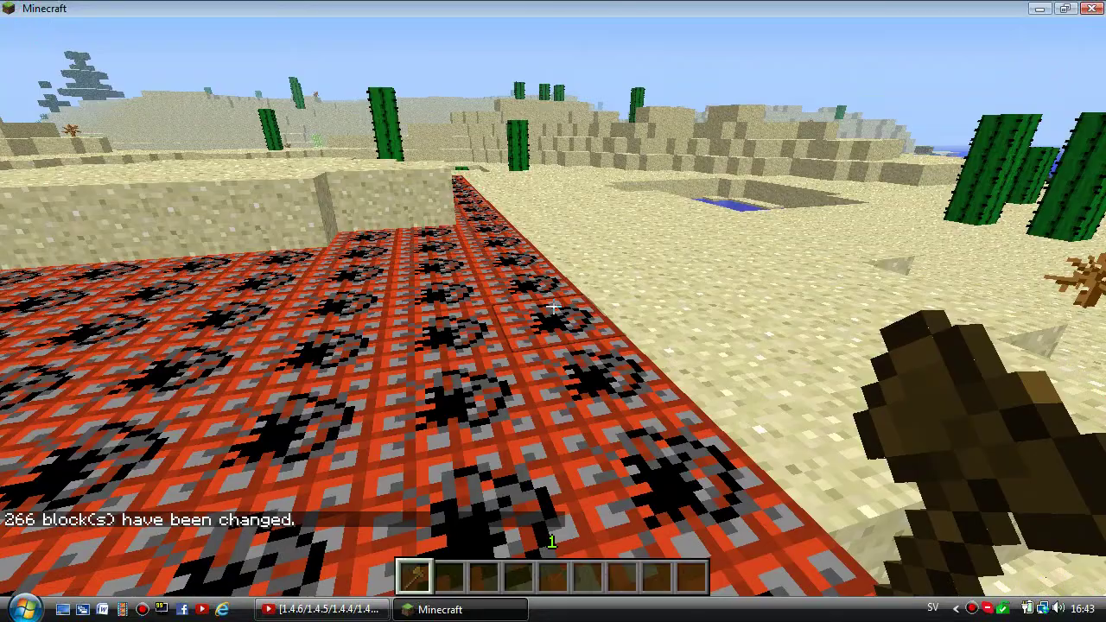
pyautogui.press('s')
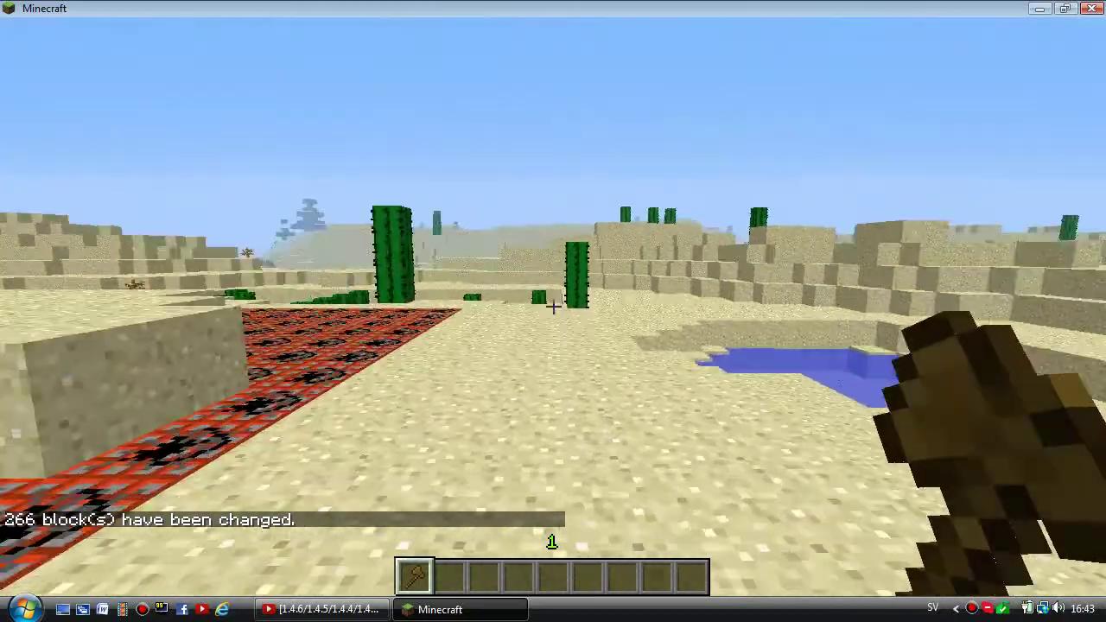
pyautogui.press('w')
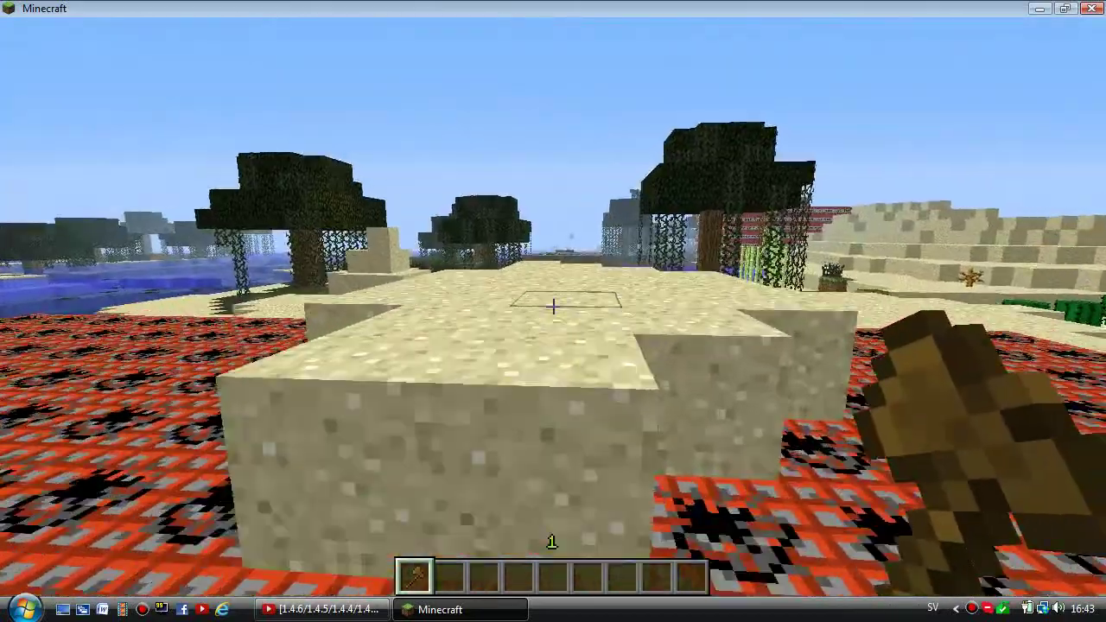
pyautogui.press('space')
pyautogui.press('w')
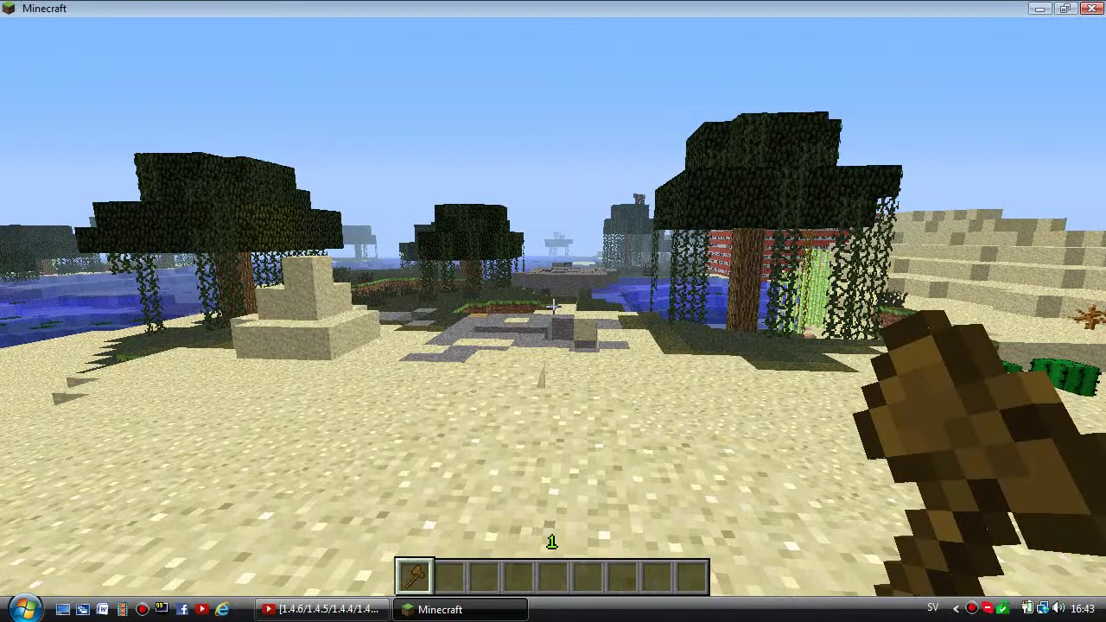
pyautogui.press('w')
pyautogui.press('w')
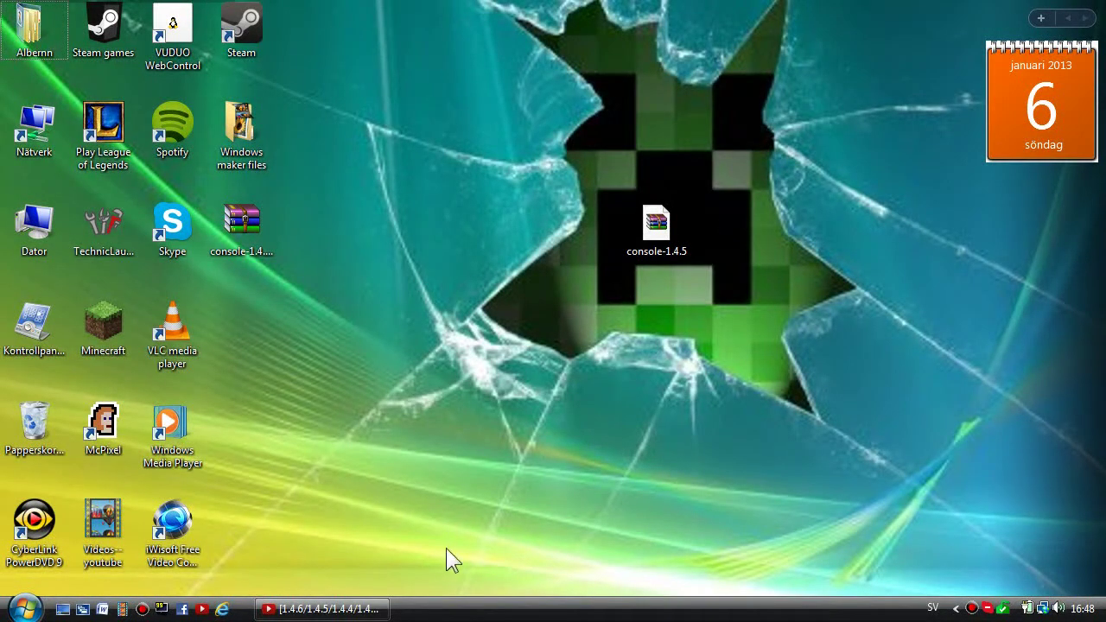
# Switch to the browser's forum page to check the Installer link under Console for 1.4.6, and minimize the browser
pyautogui.click(367, 610)
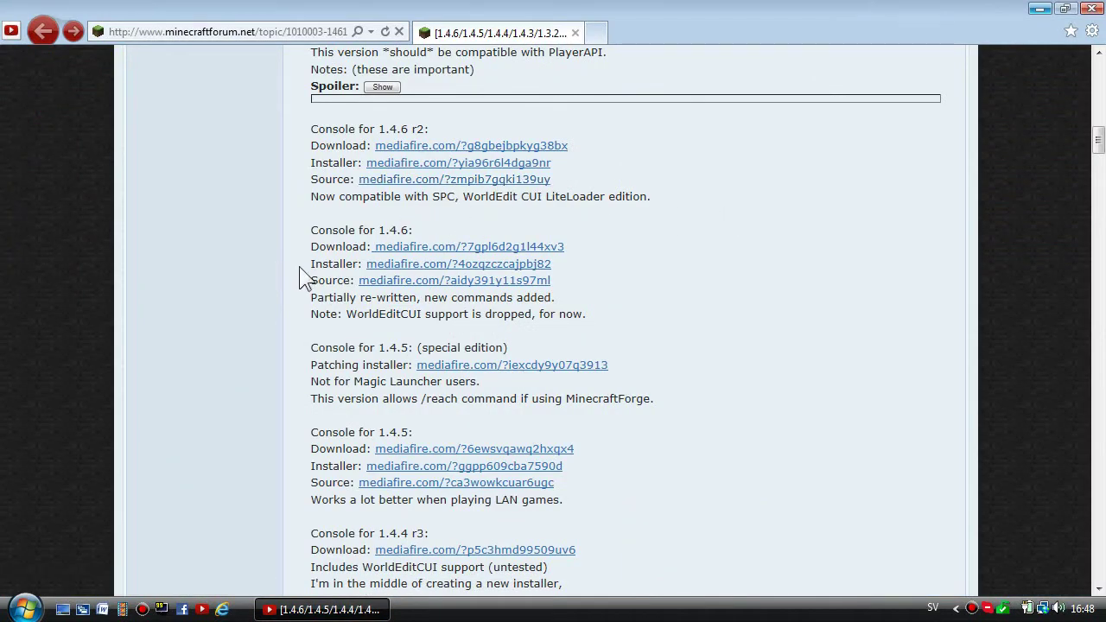
pyautogui.moveTo(311, 264)
pyautogui.mouseDown()
pyautogui.moveTo(561, 281)
pyautogui.moveTo(560, 265)
pyautogui.moveTo(295, 260)
pyautogui.mouseUp()
pyautogui.click(1040, 7)
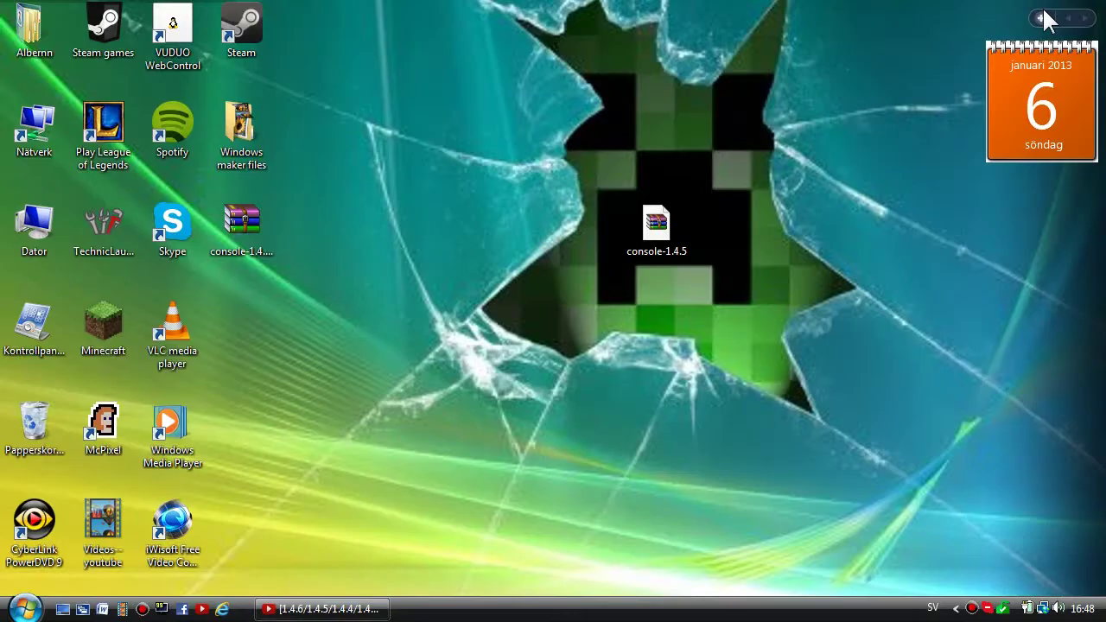
# Move the console-1.4.5 installer file higher up on the desktop and open it with Java(TM) Platform SE binary
pyautogui.moveTo(663, 247); pyautogui.dragTo(653, 147)
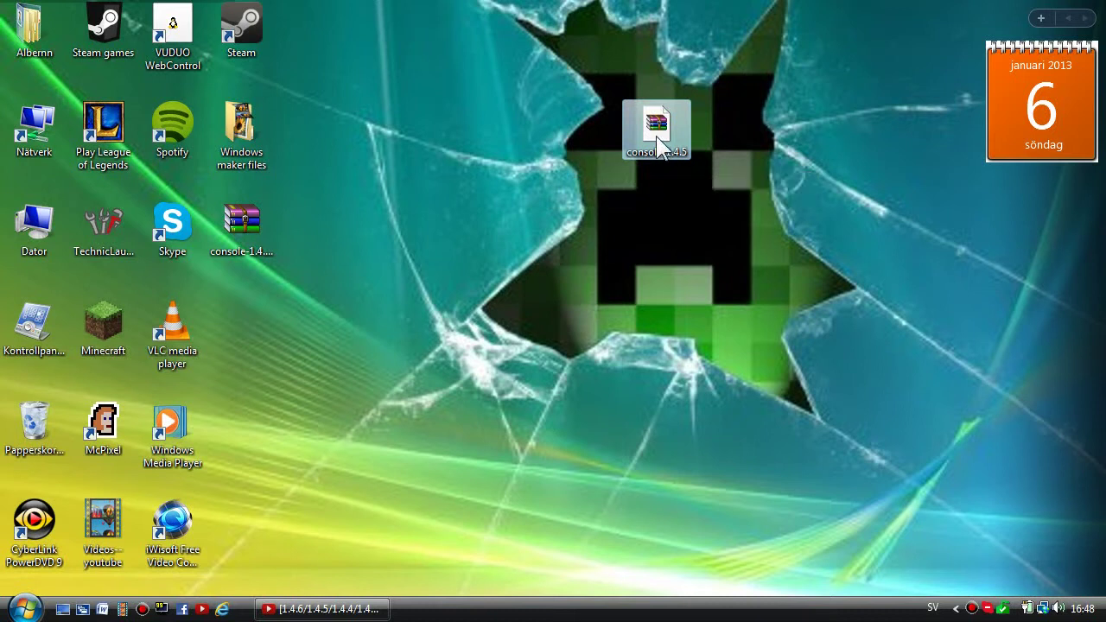
pyautogui.rightClick(657, 136)
pyautogui.moveTo(695, 192)
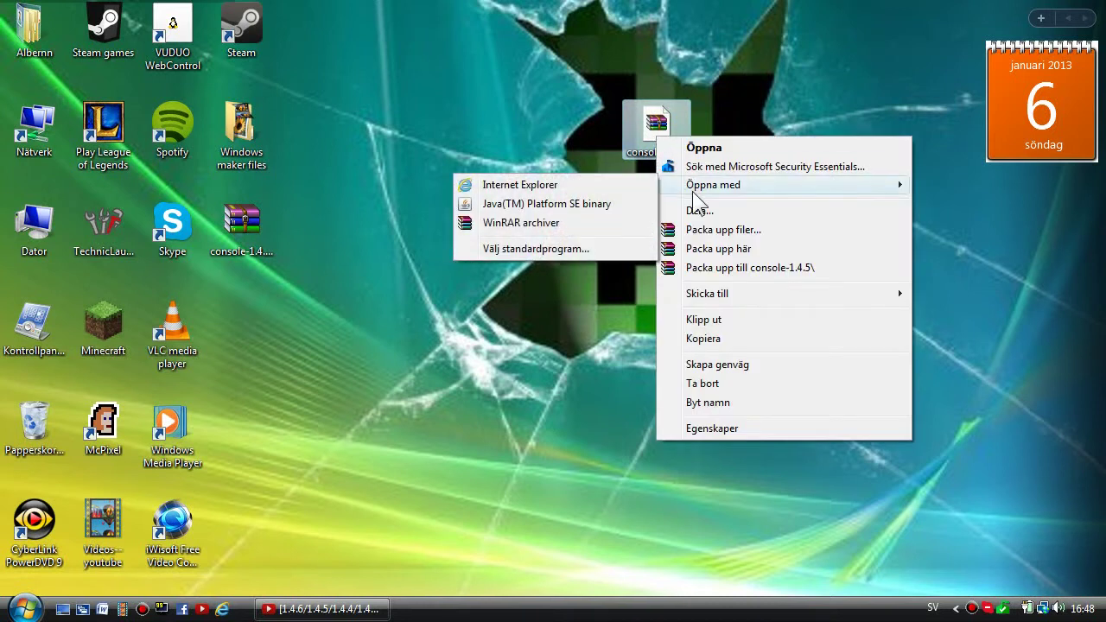
pyautogui.click(610, 204)
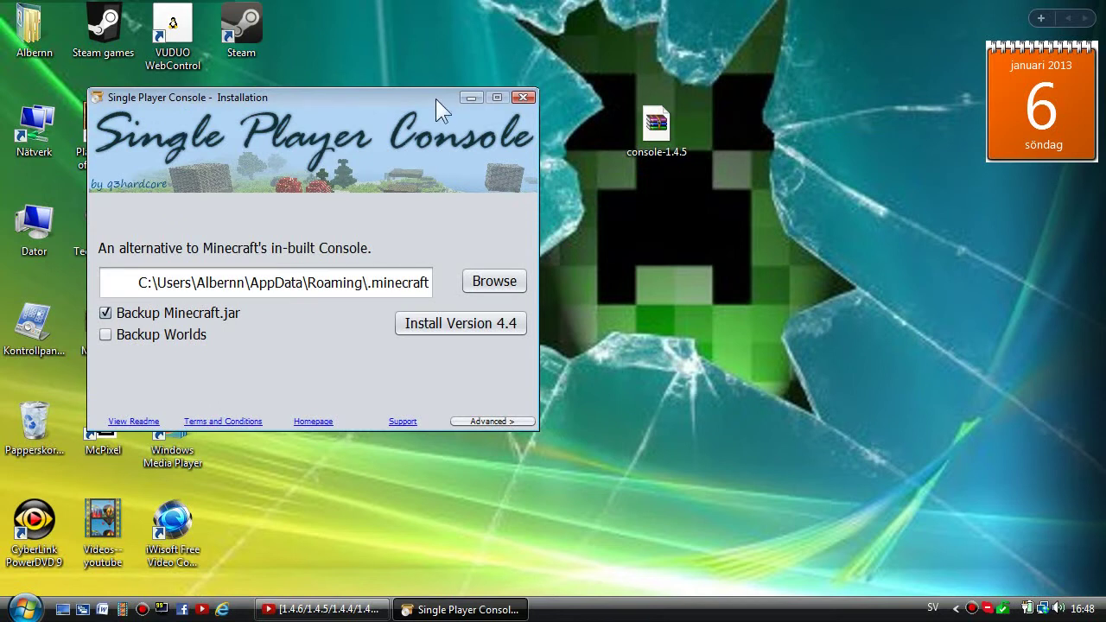
# Turn off the Minecraft.jar backup and install Single Player Console version 4.4 into the .minecraft folder
pyautogui.moveTo(436, 98); pyautogui.dragTo(449, 36)
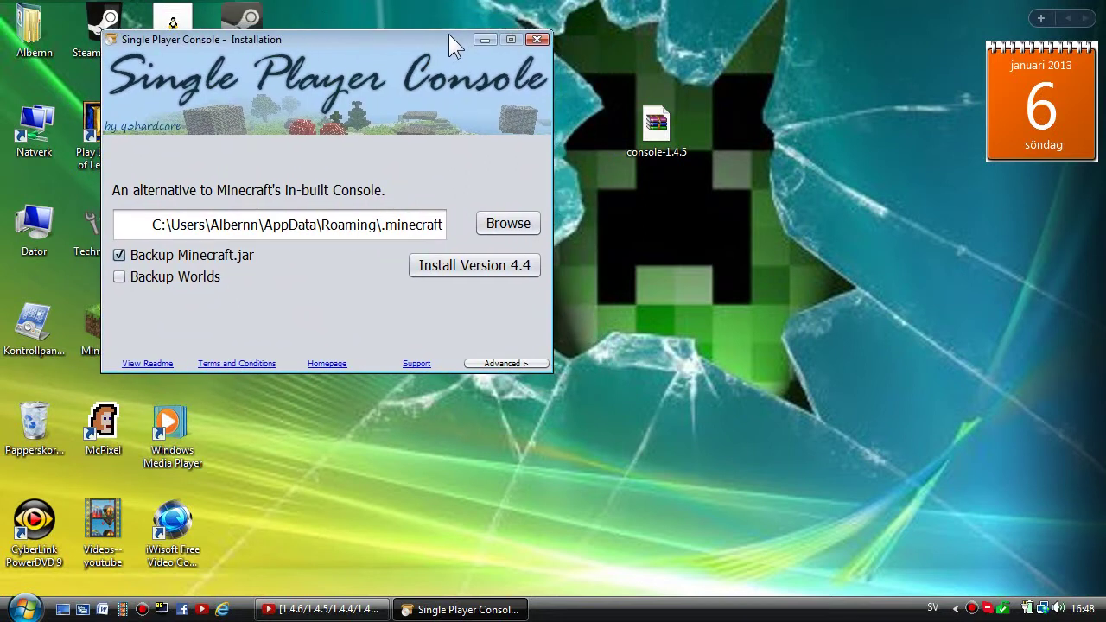
pyautogui.click(120, 257)
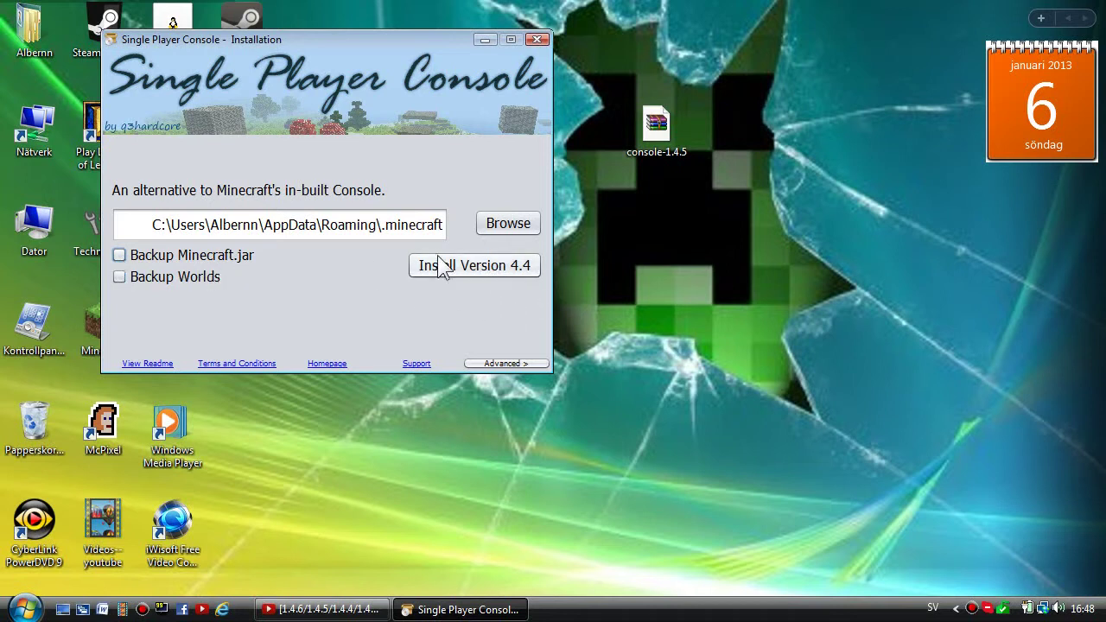
pyautogui.click(480, 276)
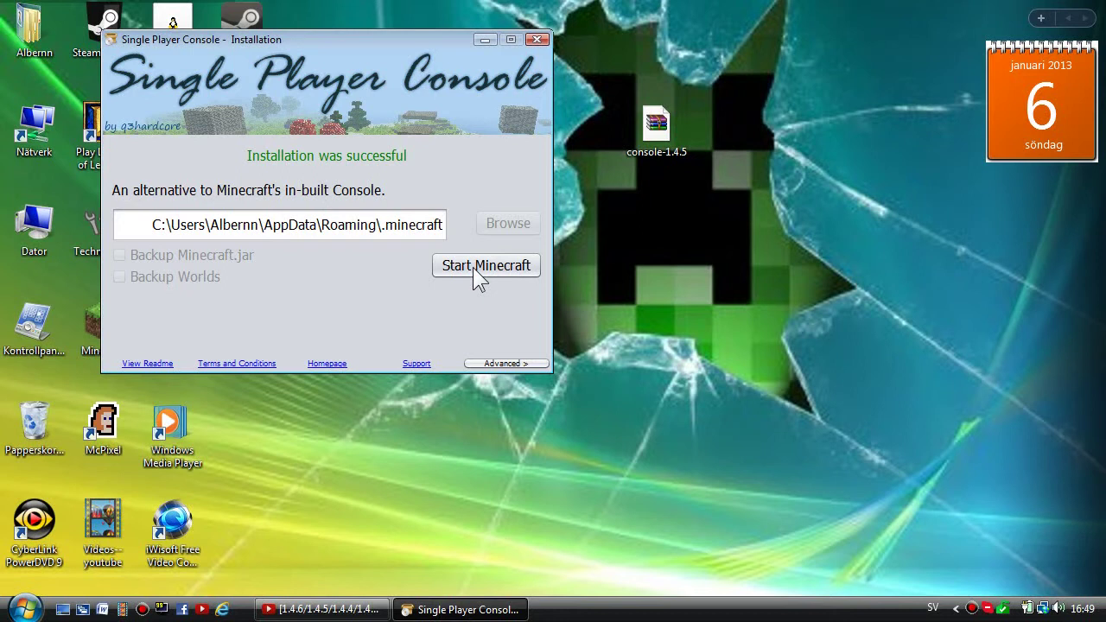
# Start Minecraft from the Single Player Console installer and maximize the game window
pyautogui.moveTo(441, 36); pyautogui.dragTo(382, 17)
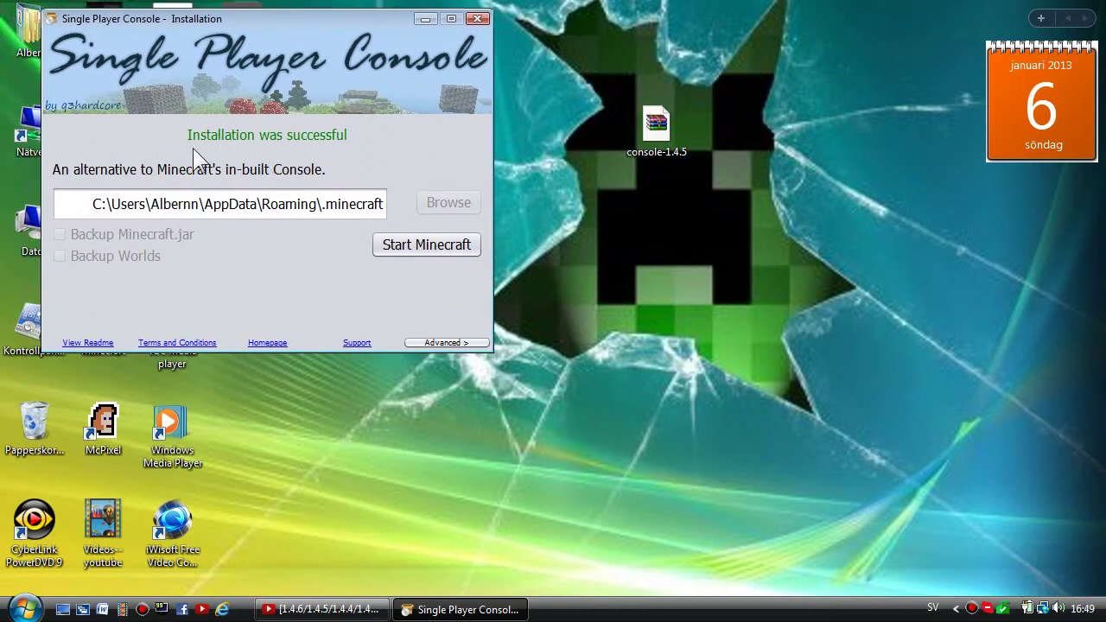
pyautogui.click(396, 244)
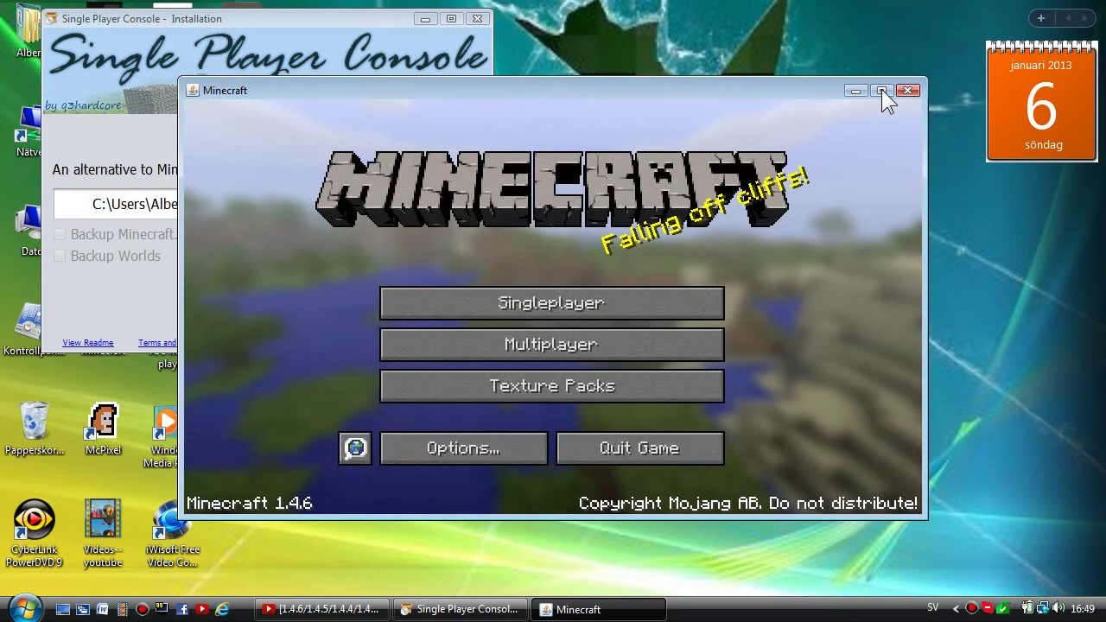
pyautogui.click(881, 89)
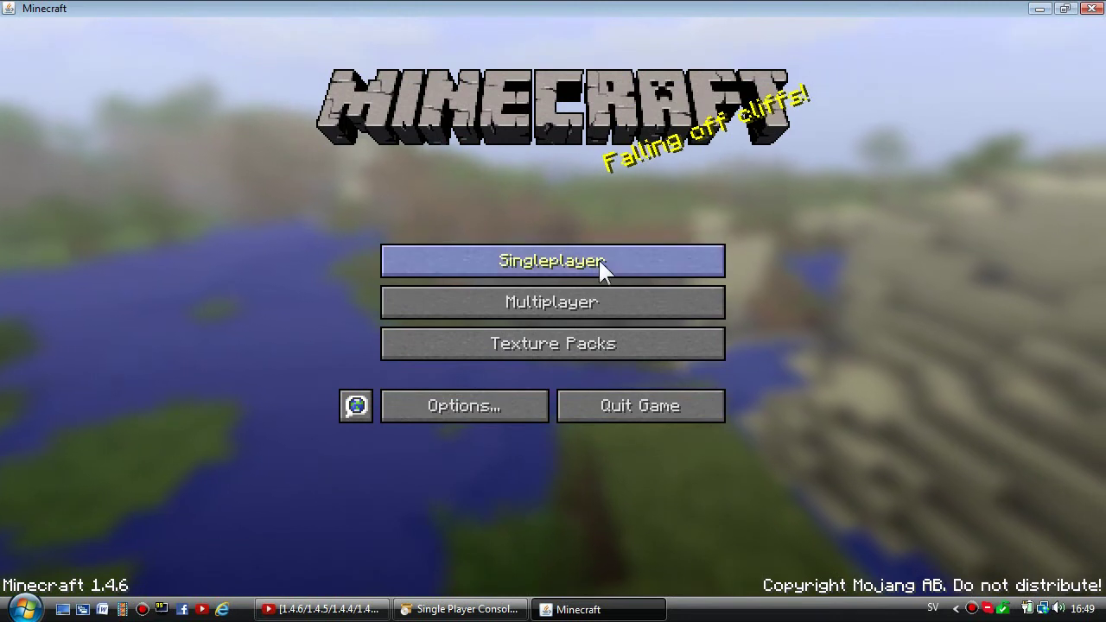
# Minimize the Minecraft and installer windows and move the console-1.4.5 file beneath the console archive among the desktop icons
pyautogui.click(1044, 11)
pyautogui.click(431, 23)
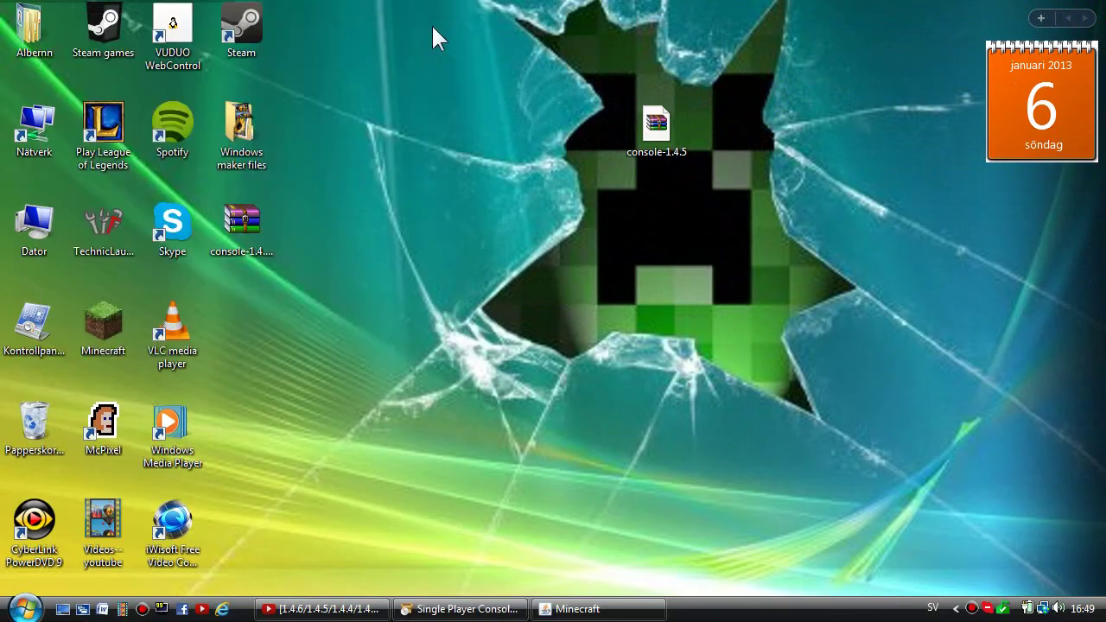
pyautogui.moveTo(668, 144); pyautogui.dragTo(243, 341)
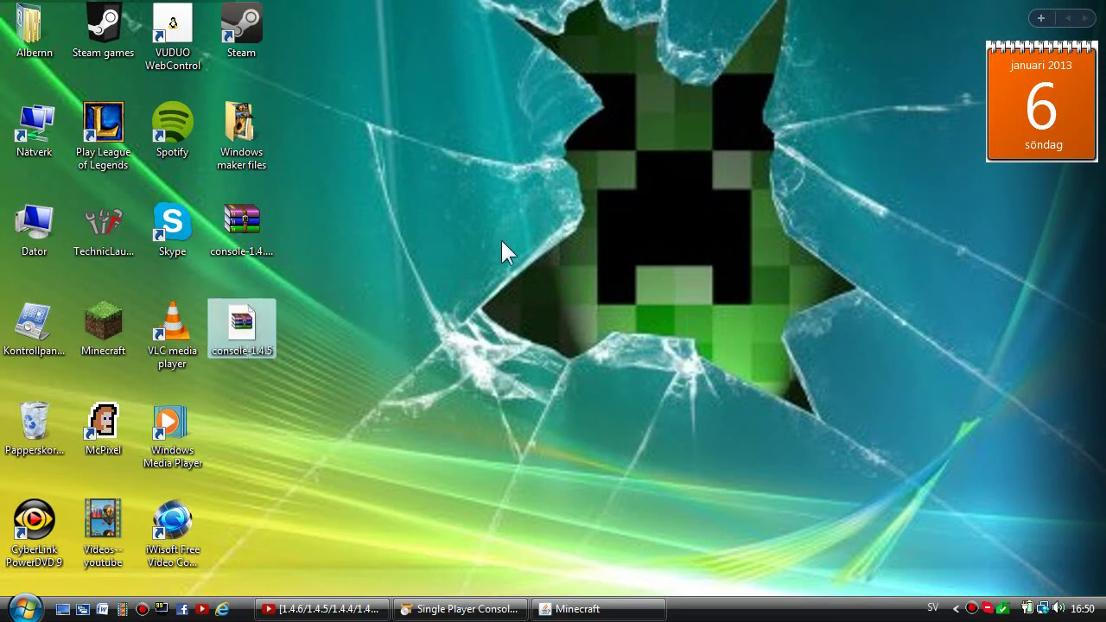